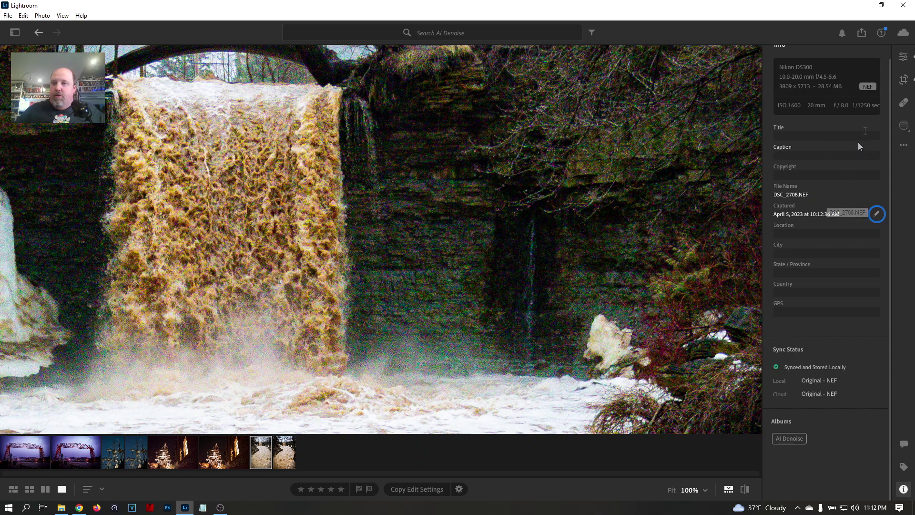
- Review the manual noise reduction sliders and the AI Denoise enhance options for the waterfall photo without applying them
{"action": "left_click", "coordinate": [904, 58]}
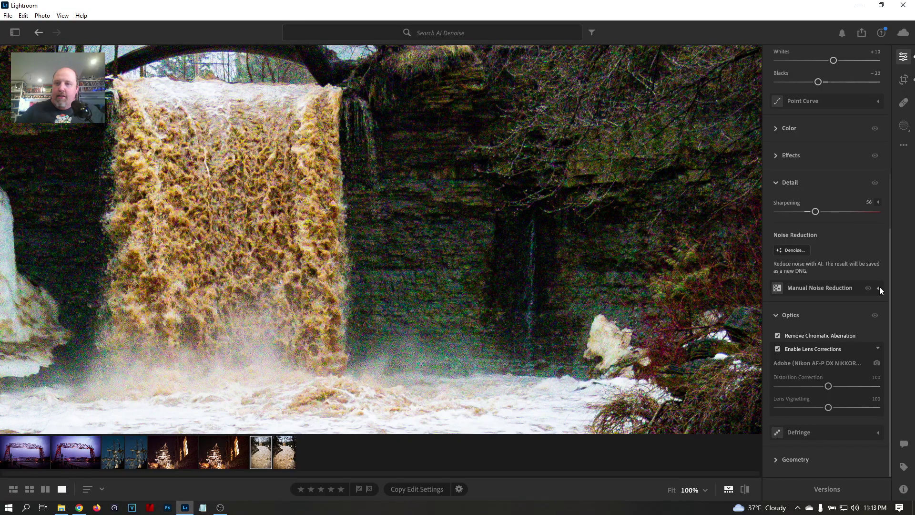
{"action": "left_click", "coordinate": [880, 287]}
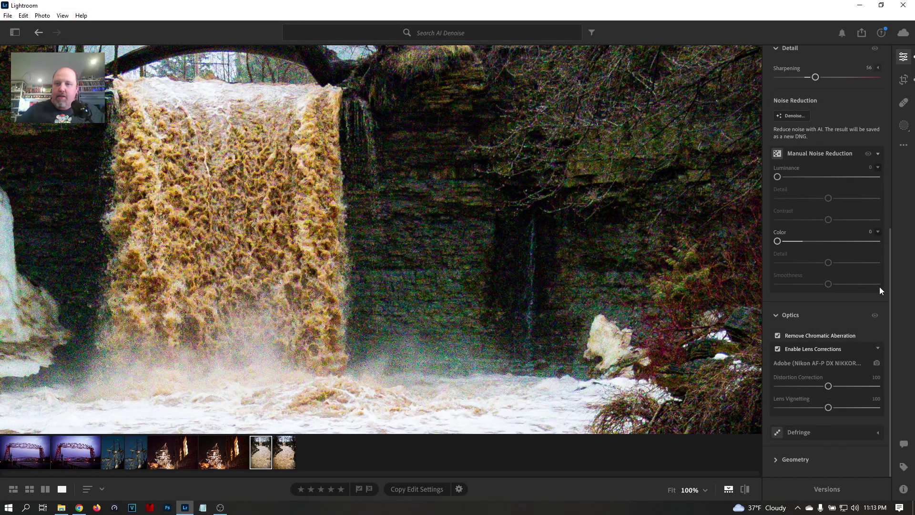
{"action": "scroll", "coordinate": [875, 165], "scroll_direction": "up", "scroll_amount": 3}
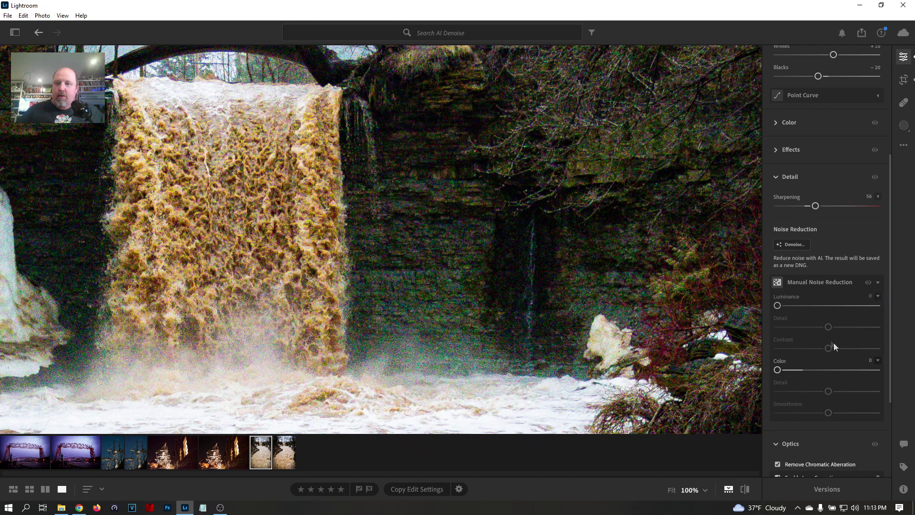
{"action": "left_click", "coordinate": [878, 283]}
{"action": "left_click", "coordinate": [790, 324]}
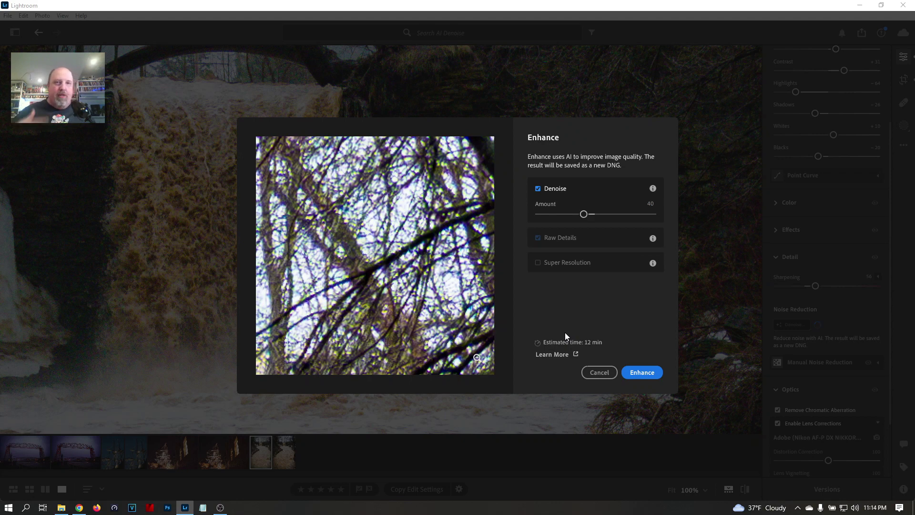
{"action": "left_click", "coordinate": [599, 371]}
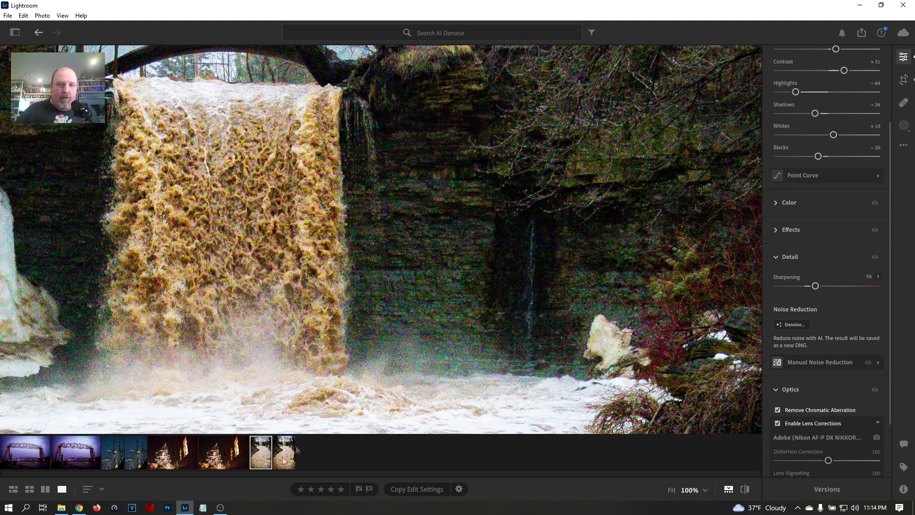
- Show the denoised waterfall photo and its original side by side, both fitted to view, with photo info displayed
{"action": "left_click", "coordinate": [390, 204]}
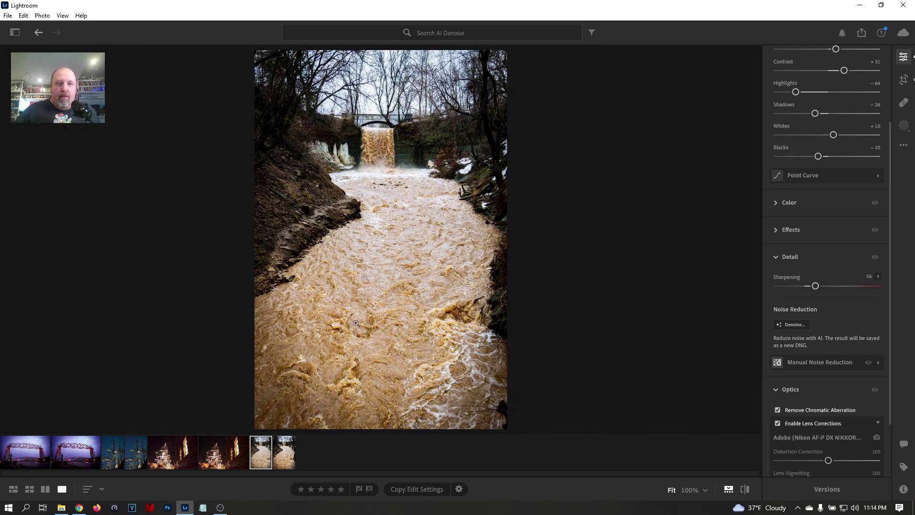
{"action": "left_click", "coordinate": [284, 456]}
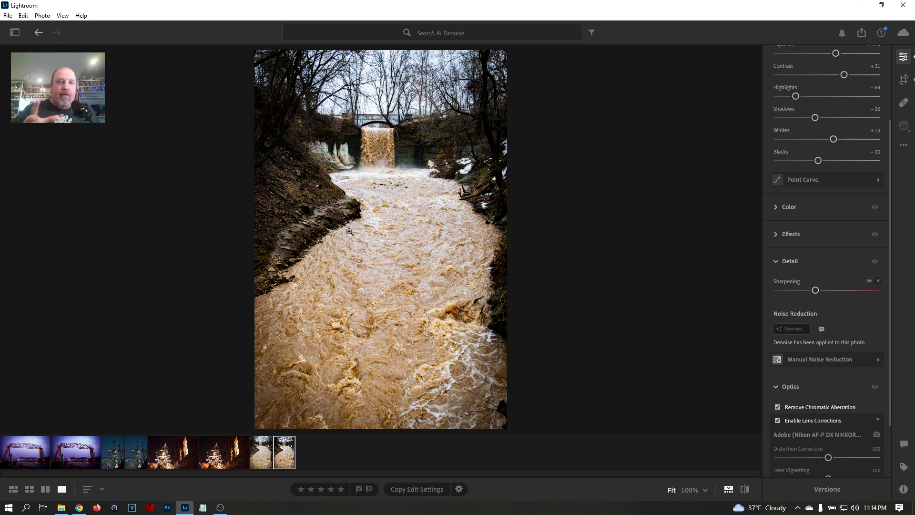
{"action": "left_click", "coordinate": [45, 489]}
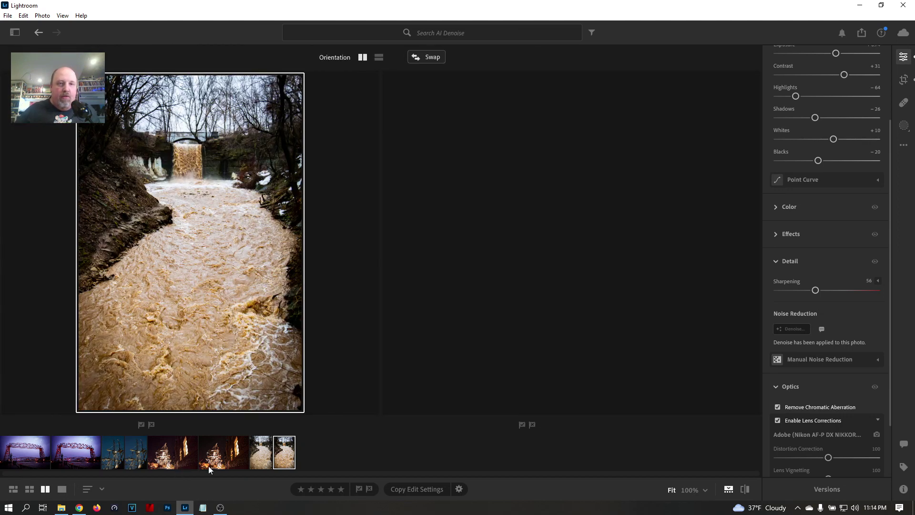
{"action": "left_click", "coordinate": [260, 455]}
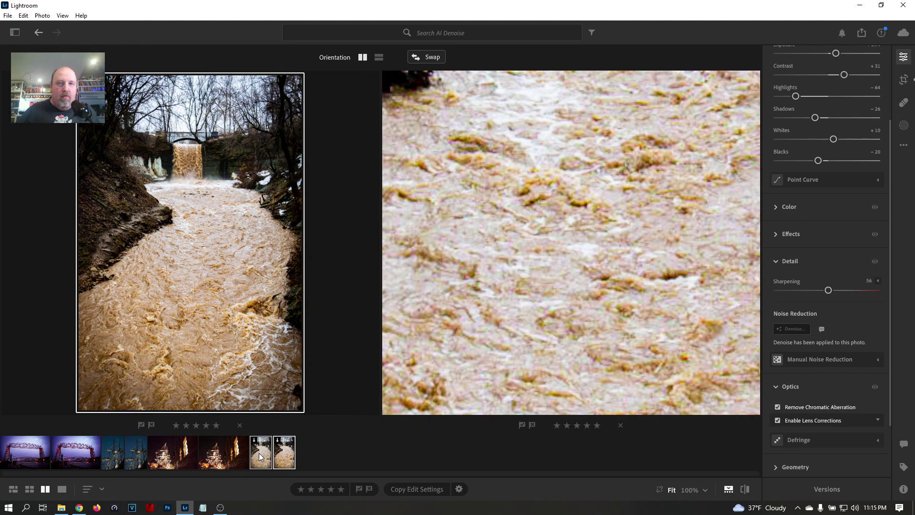
{"action": "left_click", "coordinate": [528, 262]}
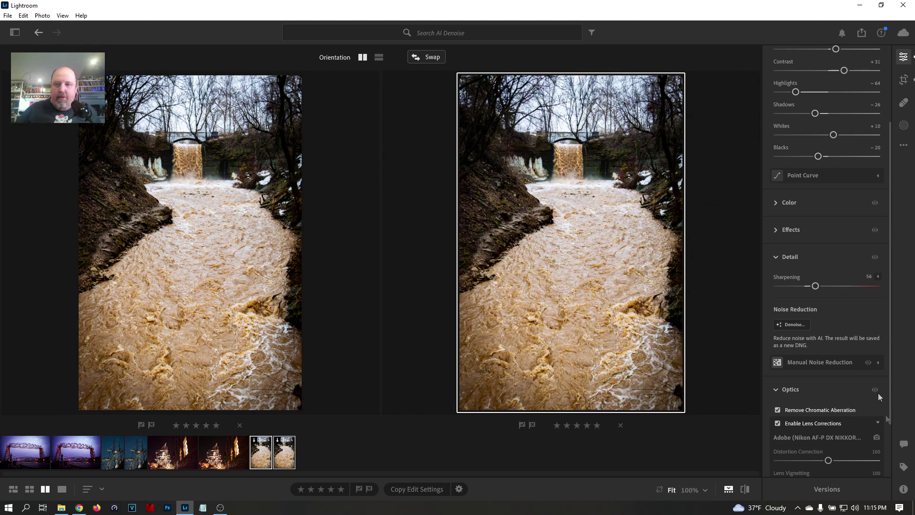
{"action": "left_click", "coordinate": [903, 489]}
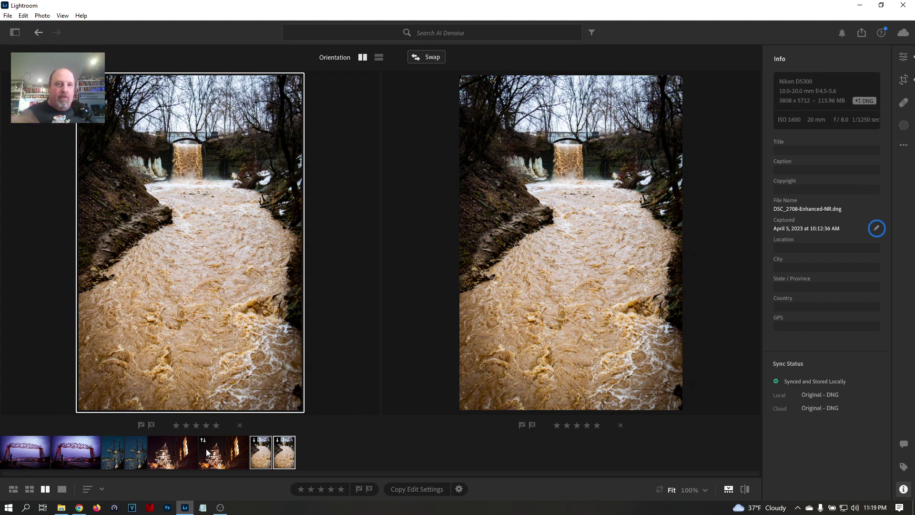
- Load the original NEF lift bridge photo and its AI-denoised DNG into the side-by-side comparison
{"action": "left_click", "coordinate": [30, 454]}
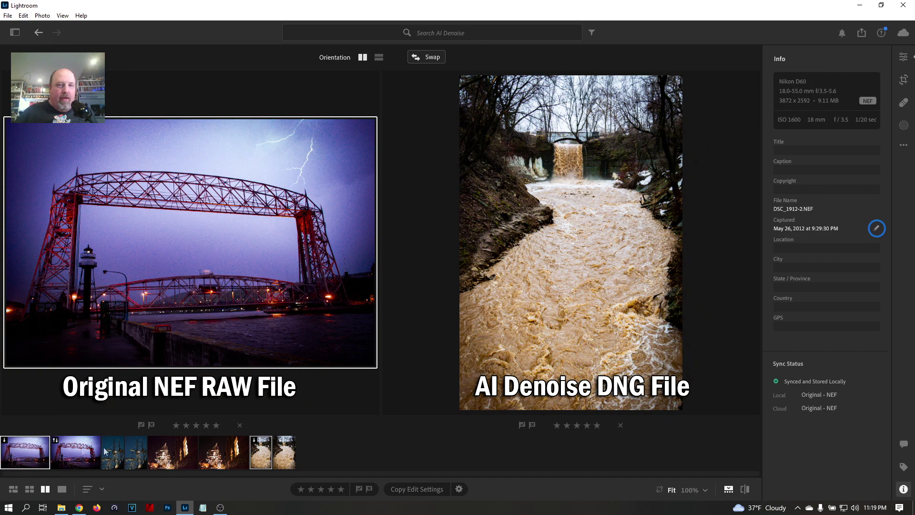
{"action": "left_click", "coordinate": [73, 451]}
{"action": "left_click", "coordinate": [72, 450]}
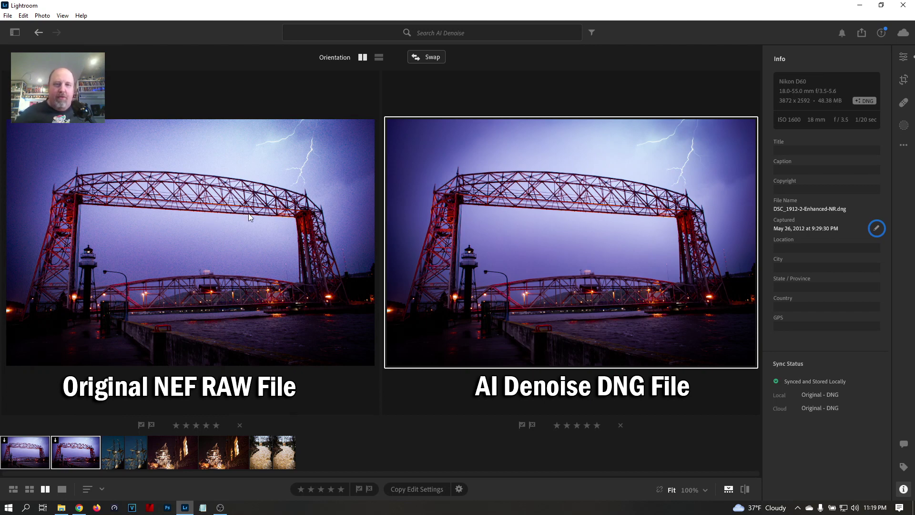
- Preview the unedited state of the denoised bridge DNG and of the original NEF, returning each to its edited state
{"action": "left_click", "coordinate": [743, 491]}
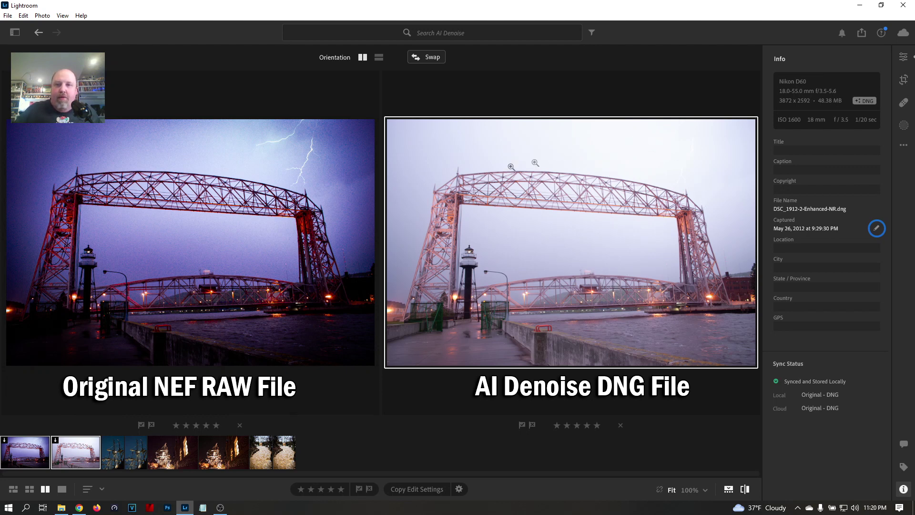
{"action": "left_click", "coordinate": [332, 208]}
{"action": "left_click", "coordinate": [502, 202]}
{"action": "left_click", "coordinate": [293, 201]}
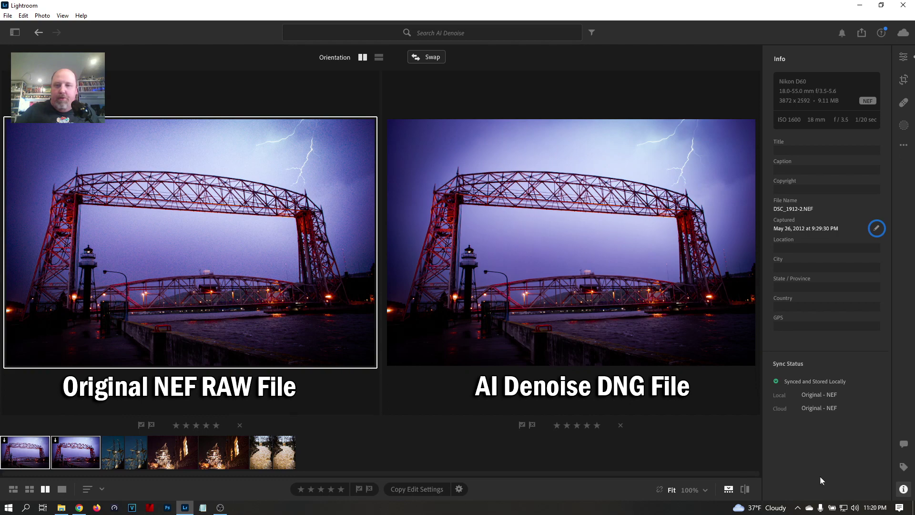
{"action": "left_click", "coordinate": [742, 492]}
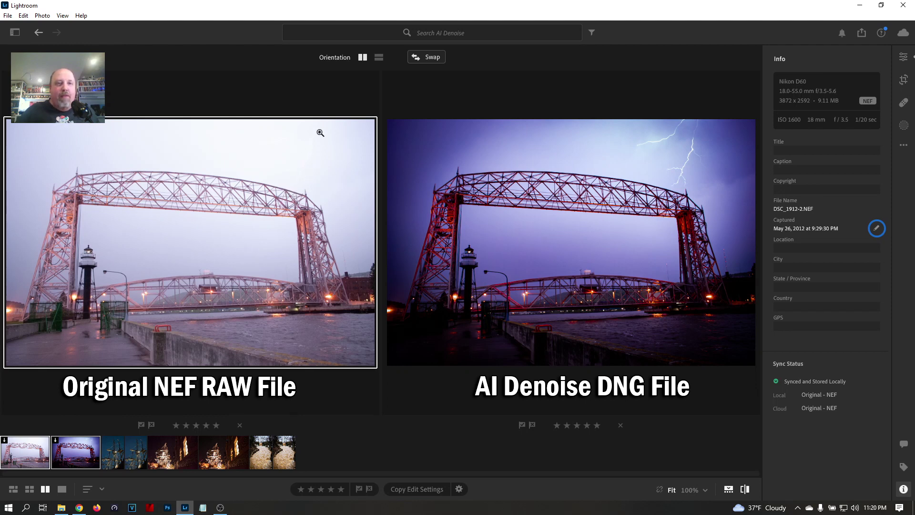
{"action": "left_click", "coordinate": [745, 489]}
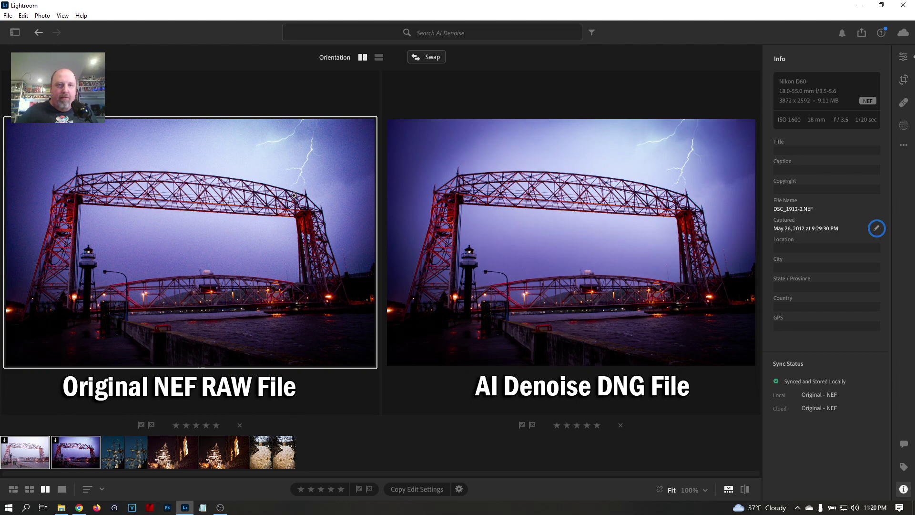
- Examine the noise in the sky around the lightning bolt in the original bridge photo at 100%
{"action": "left_click", "coordinate": [339, 158]}
{"action": "left_click_drag", "start_coordinate": [284, 167], "coordinate": [215, 220]}
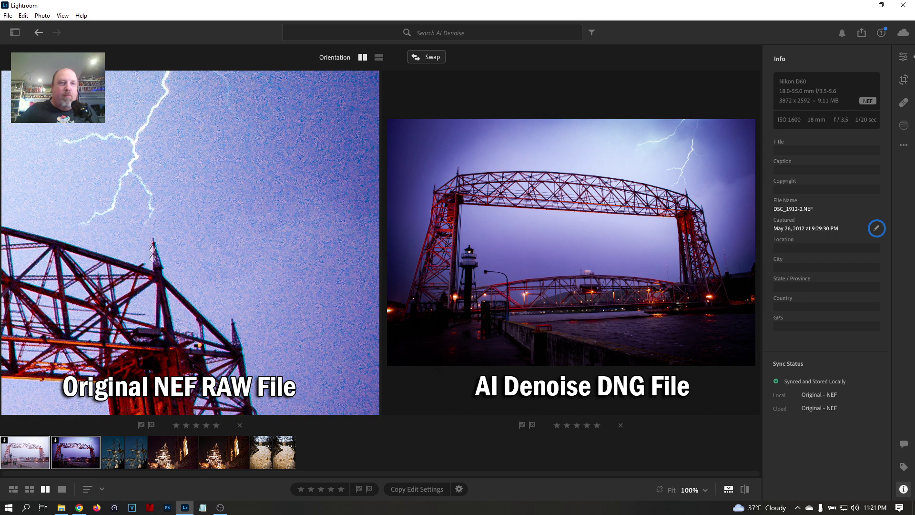
{"action": "left_click", "coordinate": [153, 253]}
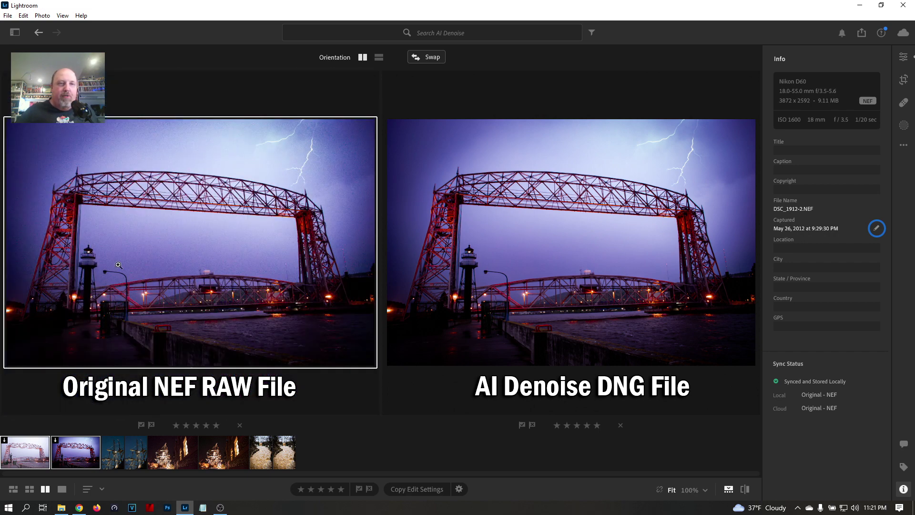
{"action": "left_click", "coordinate": [346, 151]}
{"action": "left_click_drag", "start_coordinate": [310, 155], "coordinate": [243, 214]}
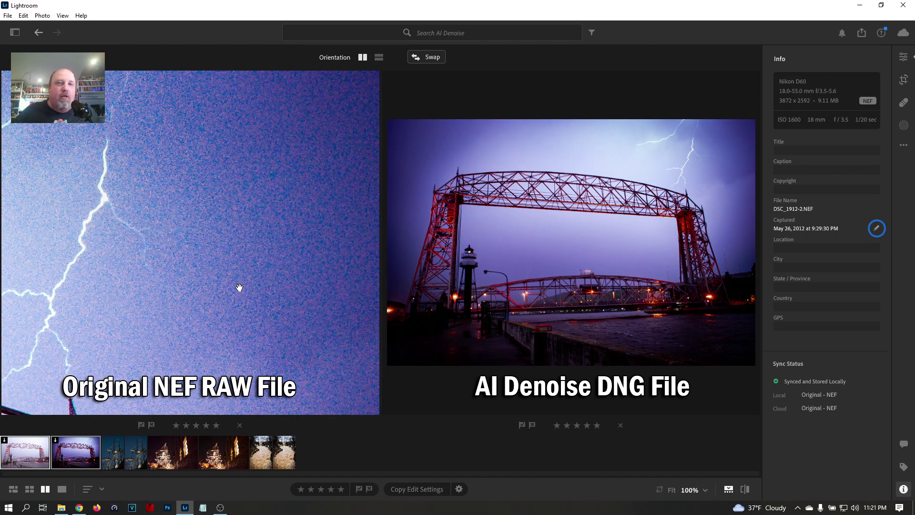
{"action": "left_click", "coordinate": [281, 206]}
{"action": "left_click", "coordinate": [309, 155]}
{"action": "left_click_drag", "start_coordinate": [331, 198], "coordinate": [147, 247]}
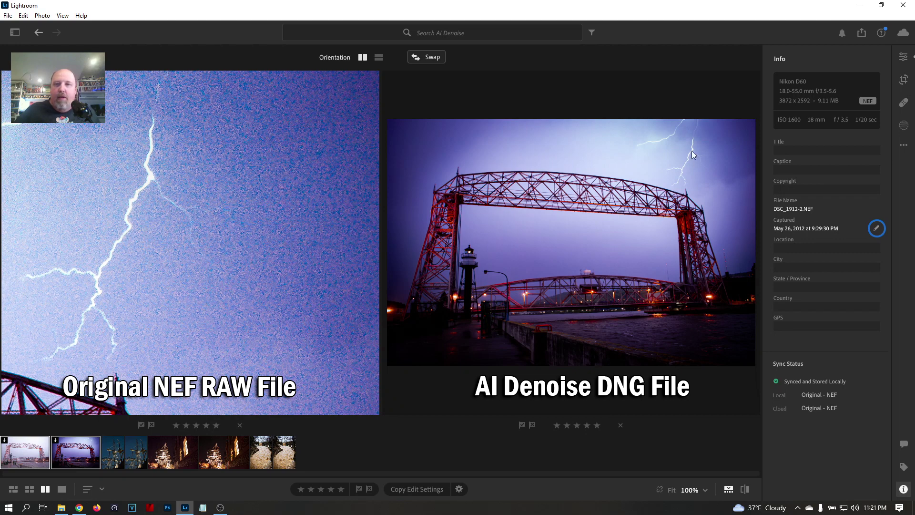
- Examine the same lightning bolt and sky at 100% in the denoised bridge DNG, and return it to fit view
{"action": "left_click", "coordinate": [714, 150]}
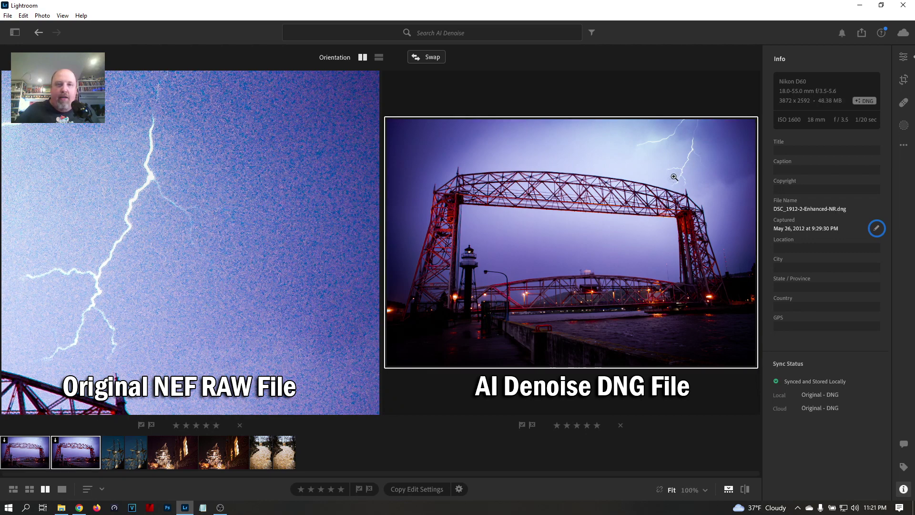
{"action": "left_click", "coordinate": [711, 152]}
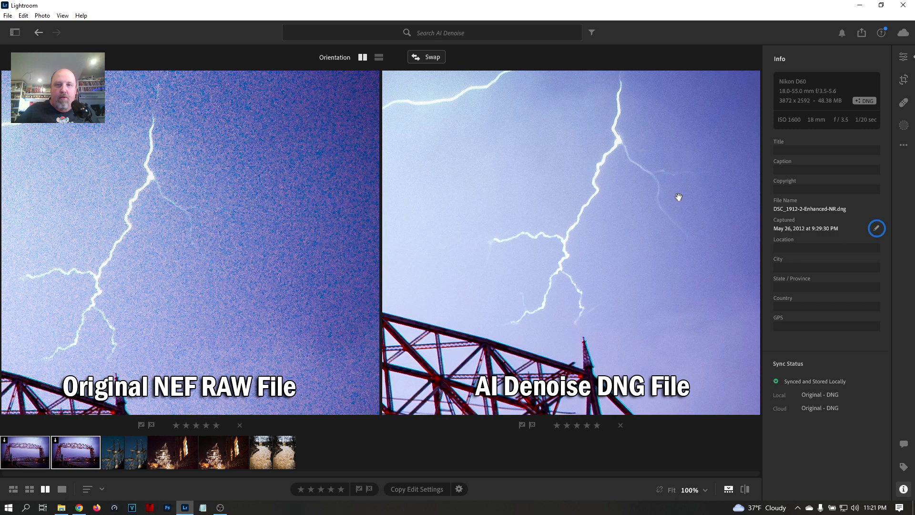
{"action": "left_click_drag", "start_coordinate": [652, 155], "coordinate": [593, 244]}
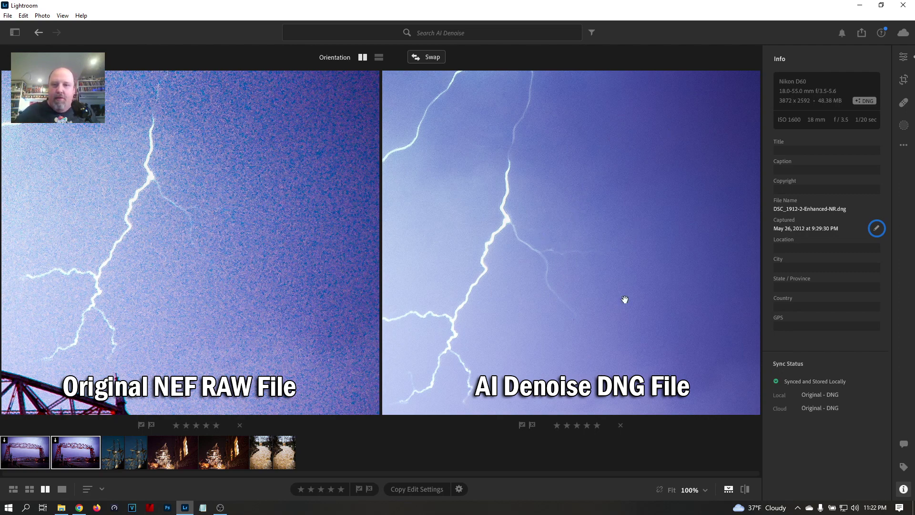
{"action": "left_click_drag", "start_coordinate": [601, 231], "coordinate": [598, 172]}
{"action": "left_click", "coordinate": [577, 241]}
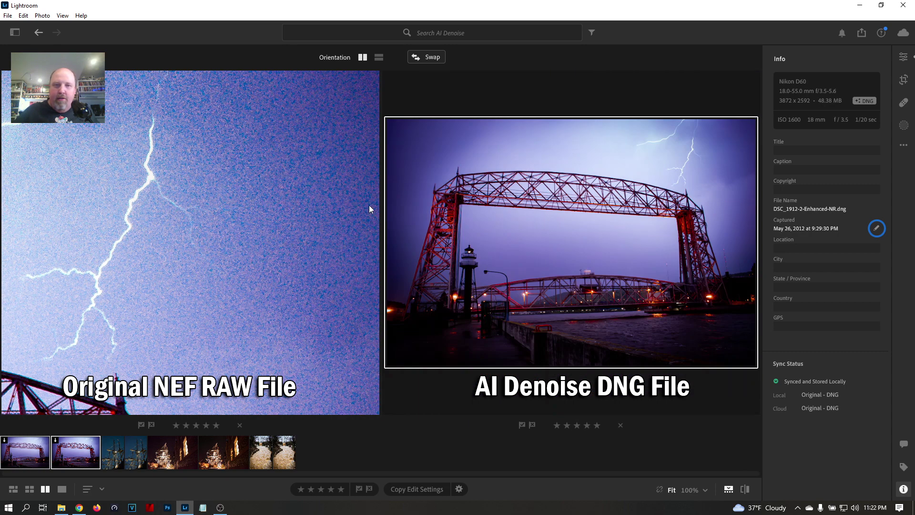
- Compare the top of the left bridge tower at 100% in both versions, and return both photos to fit view
{"action": "left_click", "coordinate": [418, 157]}
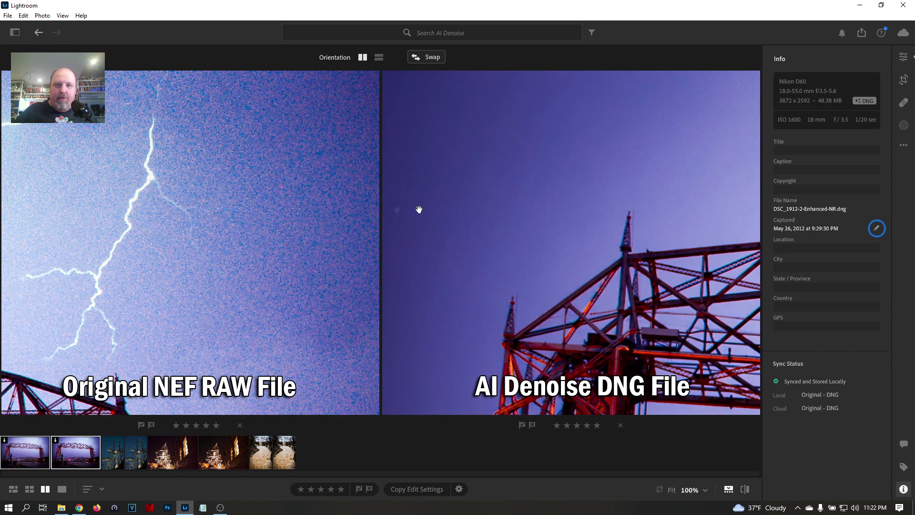
{"action": "left_click", "coordinate": [84, 136]}
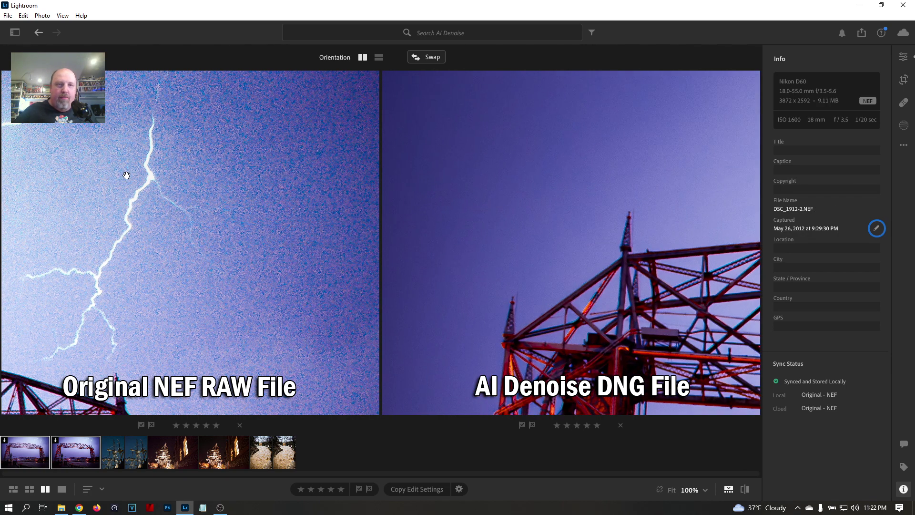
{"action": "left_click", "coordinate": [108, 180]}
{"action": "left_click", "coordinate": [33, 149]}
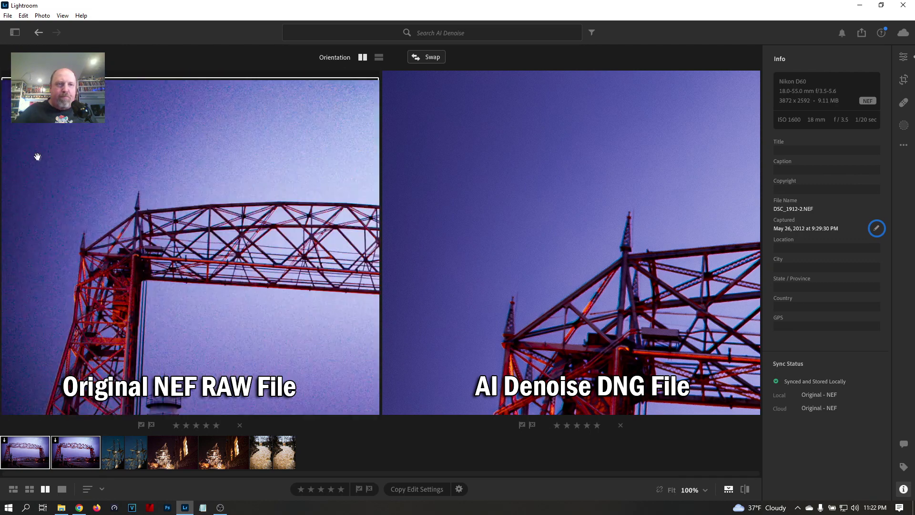
{"action": "left_click_drag", "start_coordinate": [101, 172], "coordinate": [141, 190]}
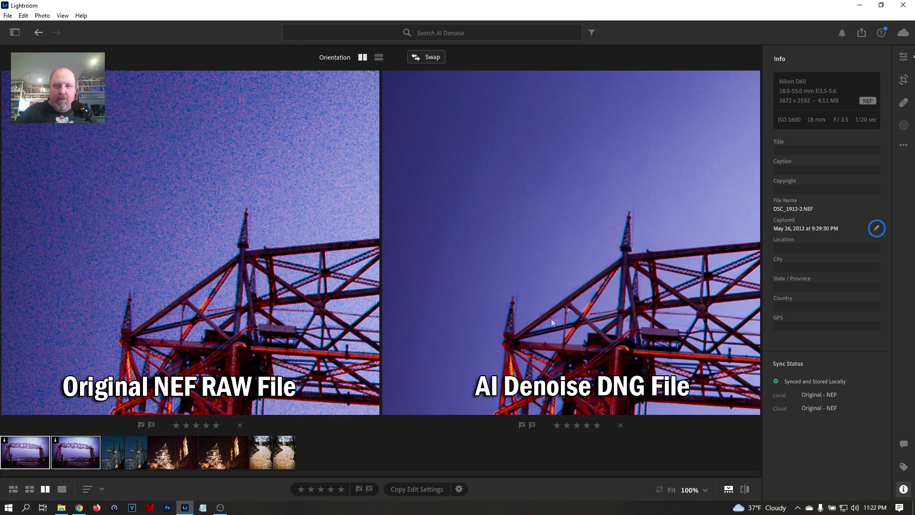
{"action": "left_click", "coordinate": [303, 220]}
{"action": "left_click", "coordinate": [500, 188]}
{"action": "left_click", "coordinate": [475, 170]}
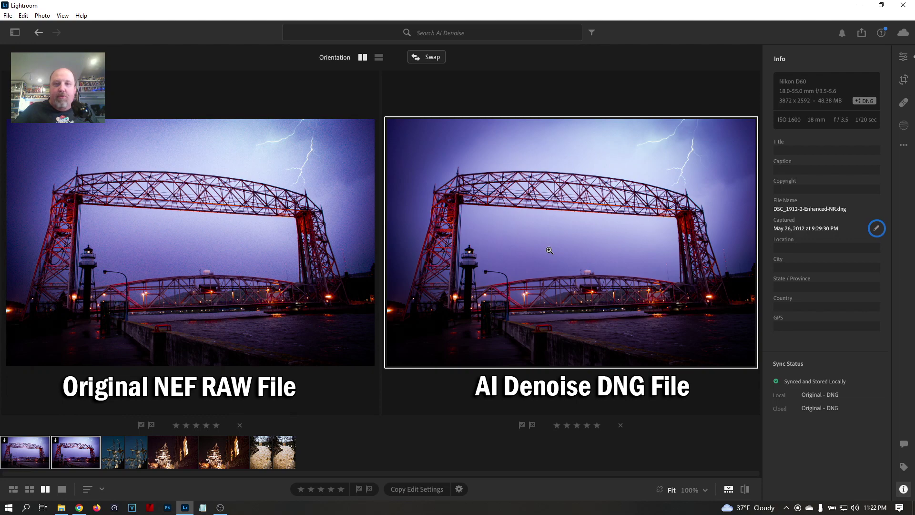
- Compare the lighthouse and street lamp area at 100% in both bridge versions, and return both to fit view
{"action": "left_click", "coordinate": [516, 255]}
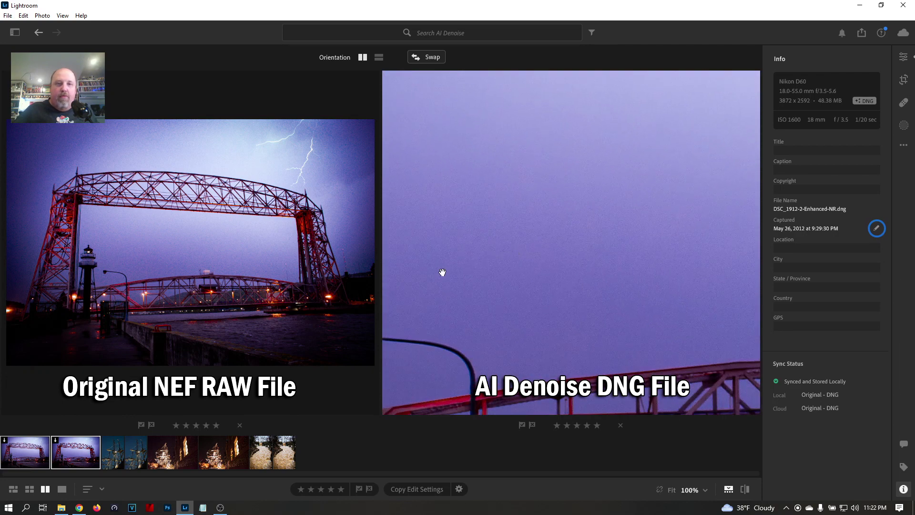
{"action": "left_click_drag", "start_coordinate": [442, 272], "coordinate": [729, 167]}
{"action": "left_click", "coordinate": [92, 274]}
{"action": "left_click", "coordinate": [92, 262]}
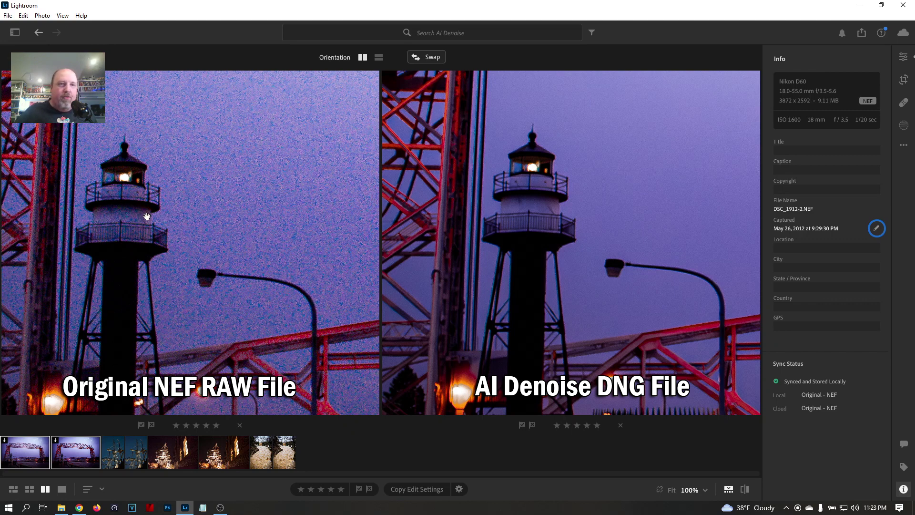
{"action": "left_click", "coordinate": [619, 187]}
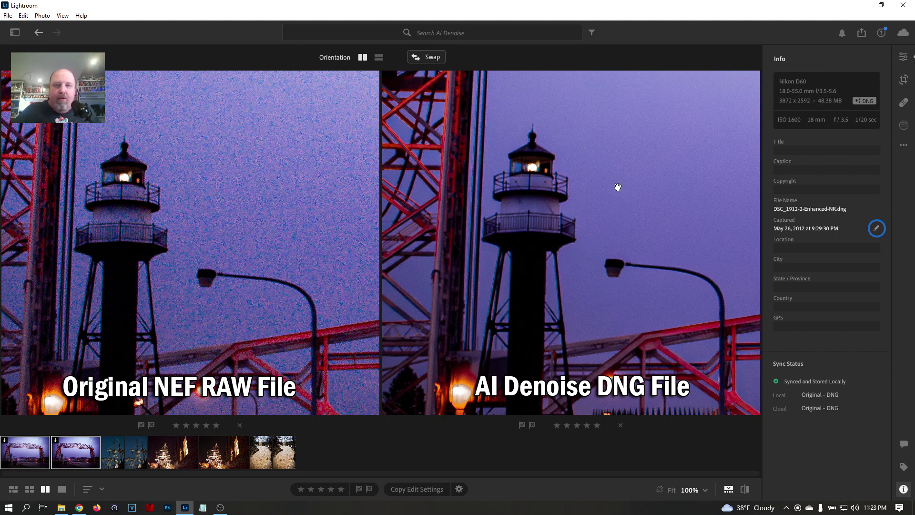
{"action": "left_click", "coordinate": [567, 172]}
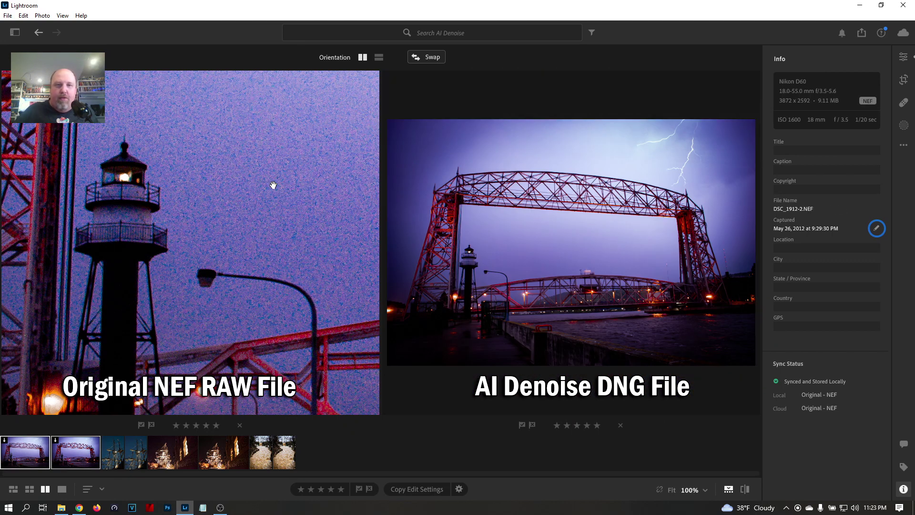
{"action": "left_click", "coordinate": [273, 185]}
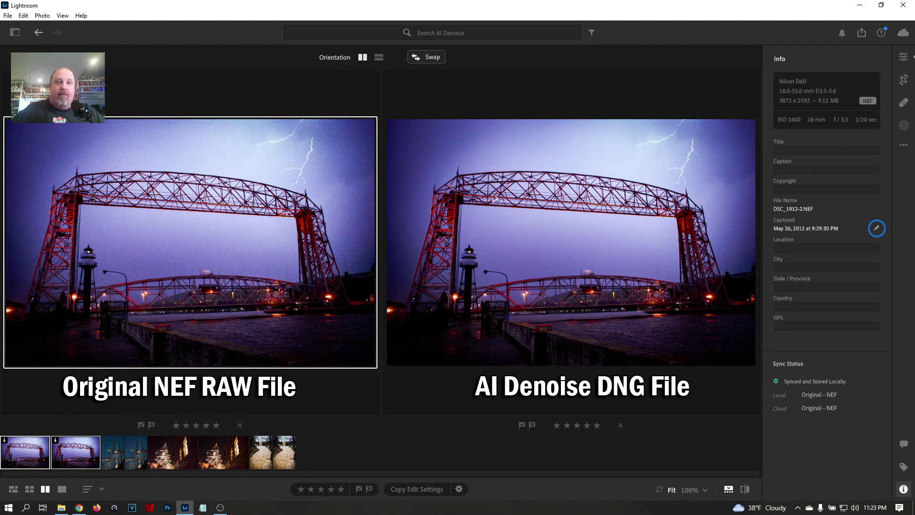
- Re-examine the lightning bolt and surrounding sky at 100% in the denoised bridge DNG, and return it to fit view
{"action": "left_click", "coordinate": [722, 152]}
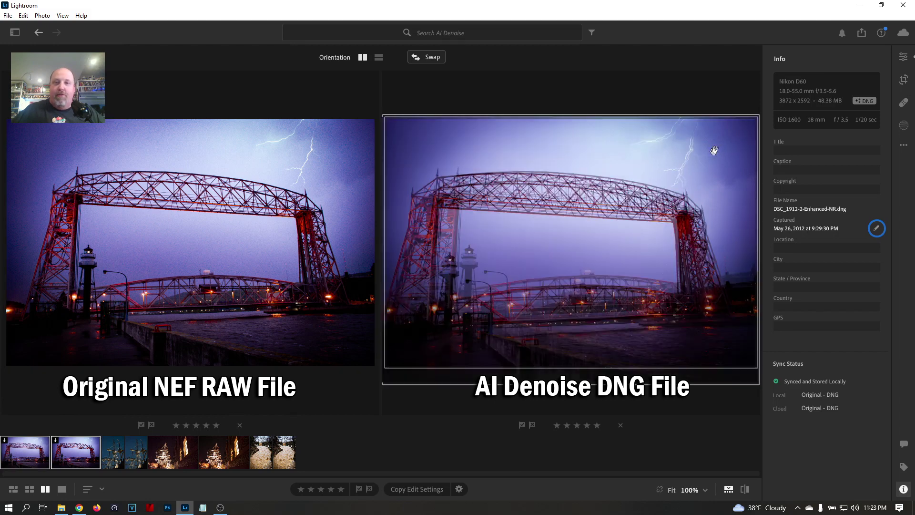
{"action": "left_click", "coordinate": [706, 158]}
{"action": "left_click_drag", "start_coordinate": [585, 217], "coordinate": [492, 223]}
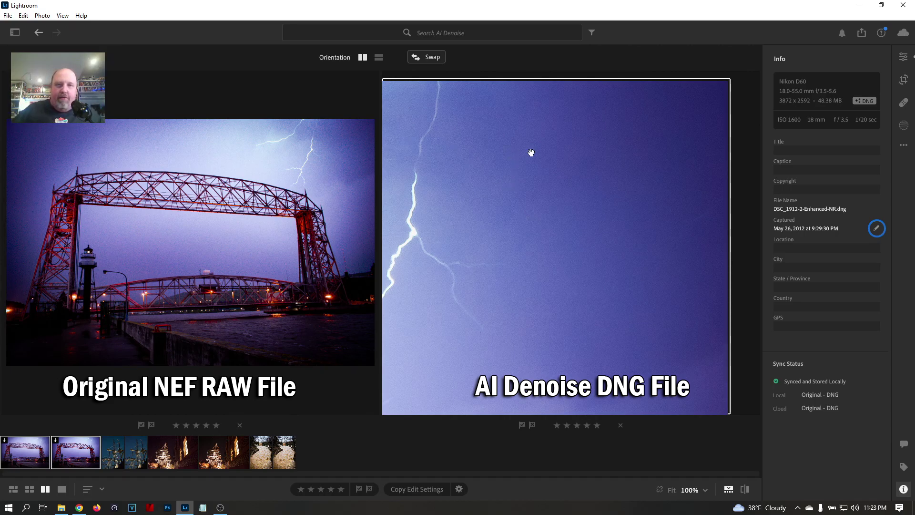
{"action": "left_click", "coordinate": [599, 226]}
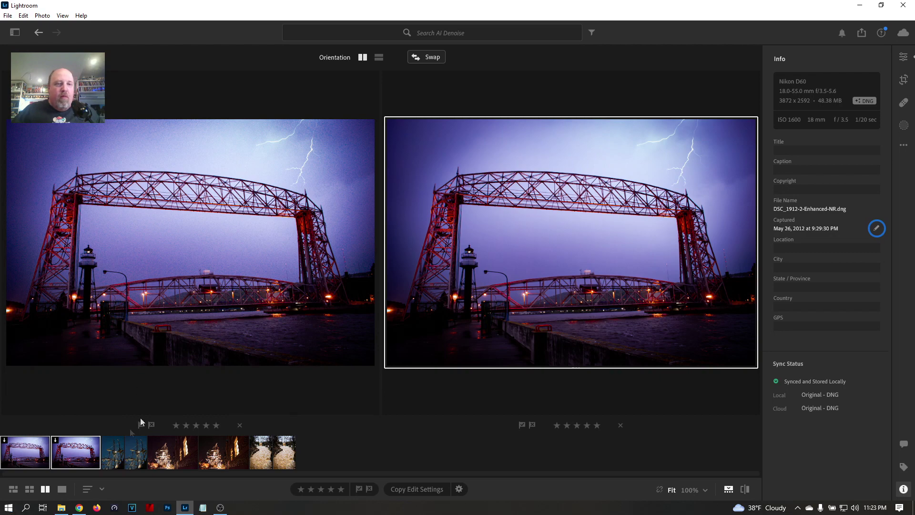
- Load the ship mast pair for comparison, with DSC_7852.NEF as the original and DSC_7852-Enhanced-NR.dng as the denoised version
{"action": "left_click", "coordinate": [116, 457]}
{"action": "left_click", "coordinate": [136, 460]}
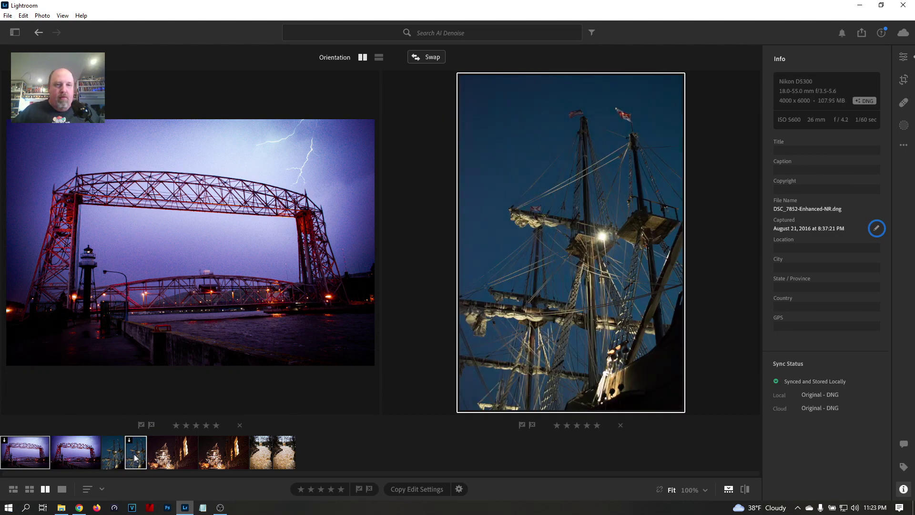
{"action": "left_click", "coordinate": [121, 408]}
{"action": "left_click", "coordinate": [112, 462]}
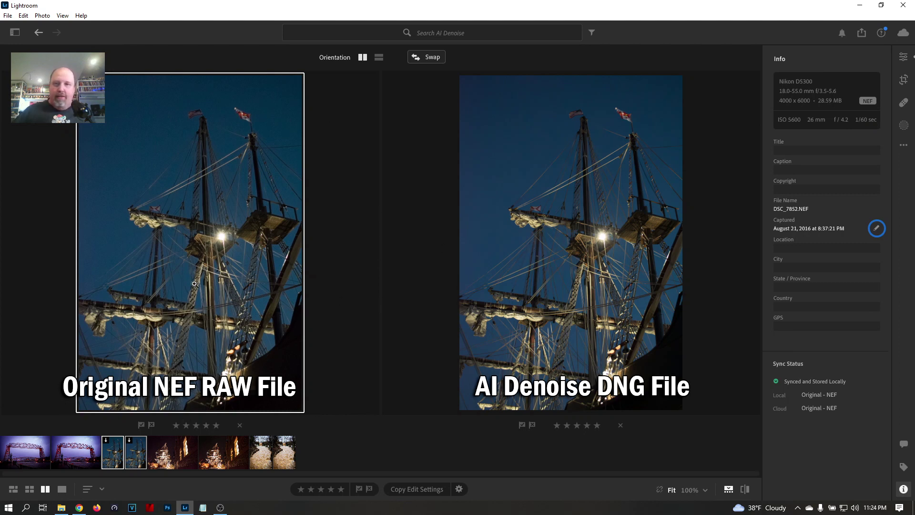
{"action": "left_click", "coordinate": [549, 321]}
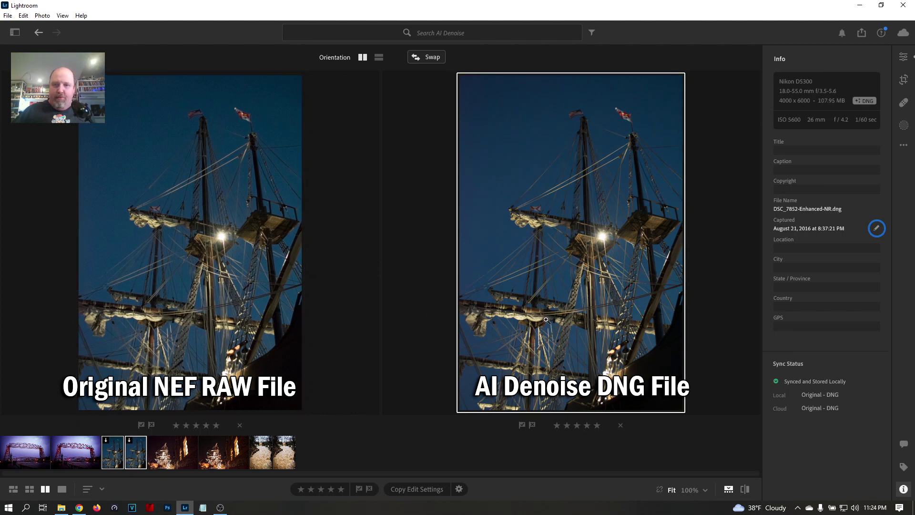
- Zoom both ship mast photos to 100% on the empty blue sky to compare their noise
{"action": "left_click", "coordinate": [273, 107]}
{"action": "left_click", "coordinate": [143, 122]}
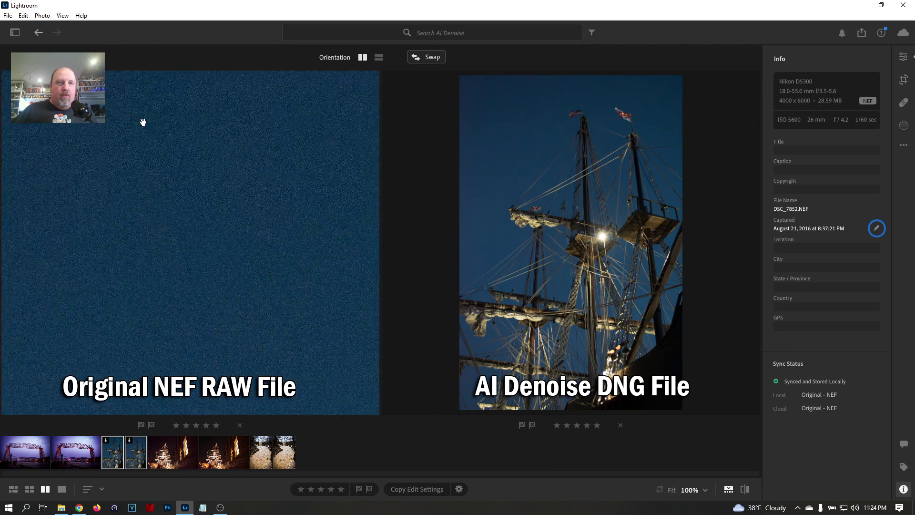
{"action": "left_click", "coordinate": [488, 134]}
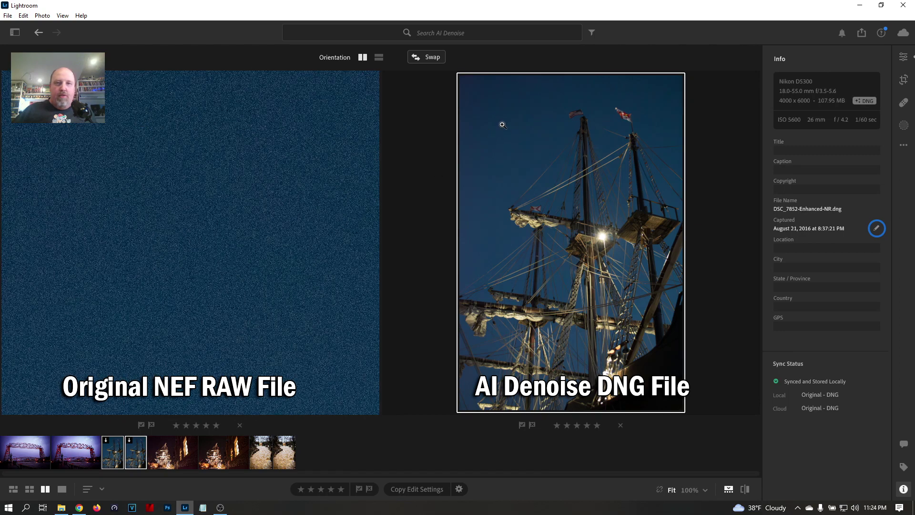
{"action": "left_click", "coordinate": [501, 123]}
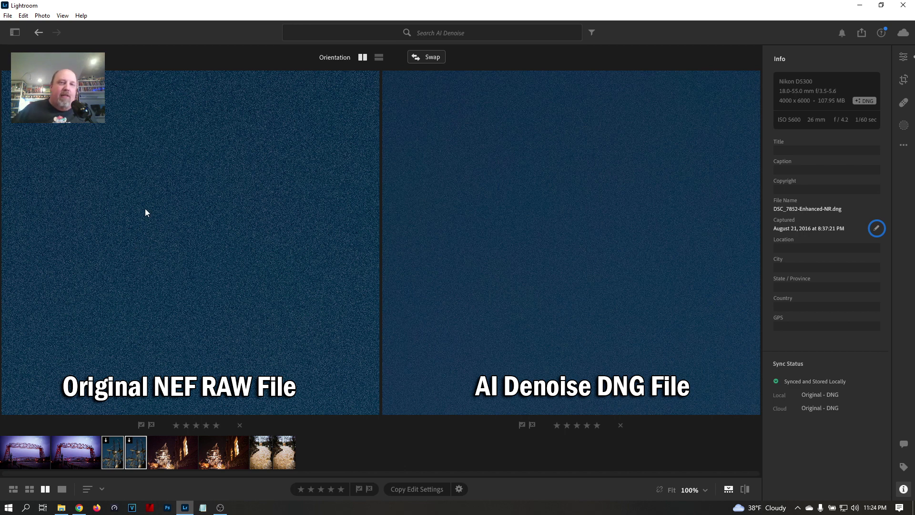
- Check the edit settings of the denoised mast DNG, and return to the photo information
{"action": "left_click", "coordinate": [906, 56]}
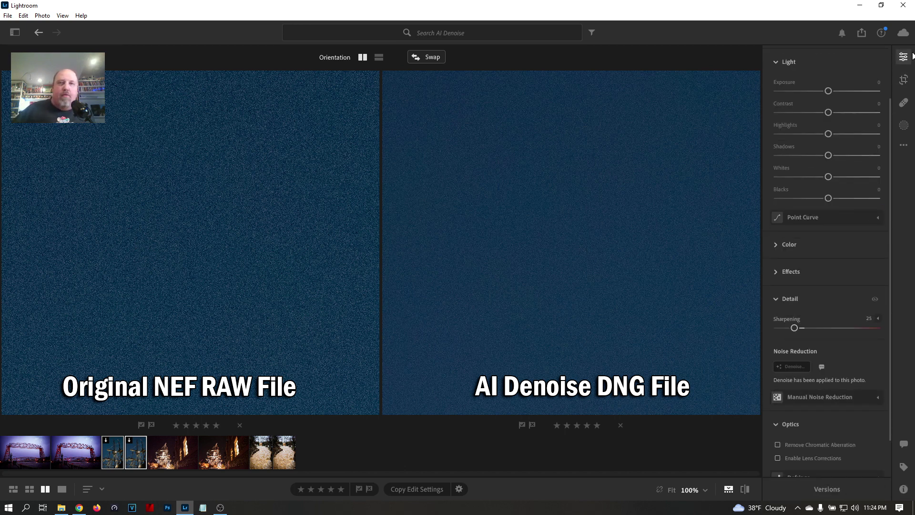
{"action": "left_click", "coordinate": [904, 56]}
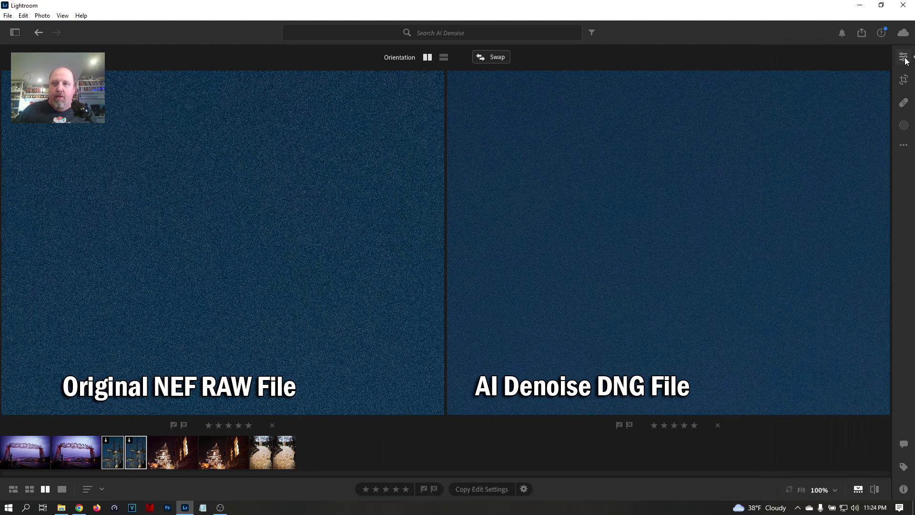
{"action": "left_click", "coordinate": [903, 56]}
{"action": "left_click", "coordinate": [902, 491]}
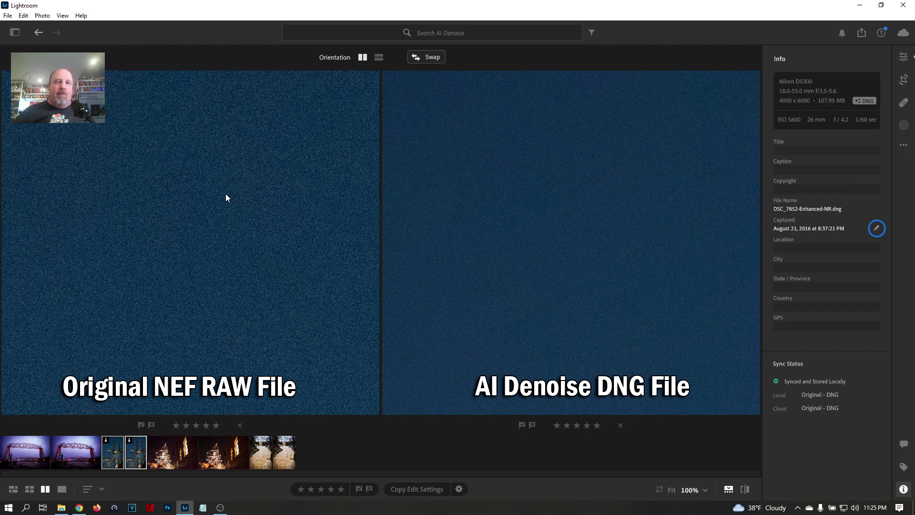
- Alternate between the original and denoised mast photos to compare sky noise and file details, and return both to fit view
{"action": "left_click", "coordinate": [247, 179]}
{"action": "left_click", "coordinate": [470, 171]}
{"action": "left_click", "coordinate": [263, 152]}
{"action": "left_click", "coordinate": [485, 164]}
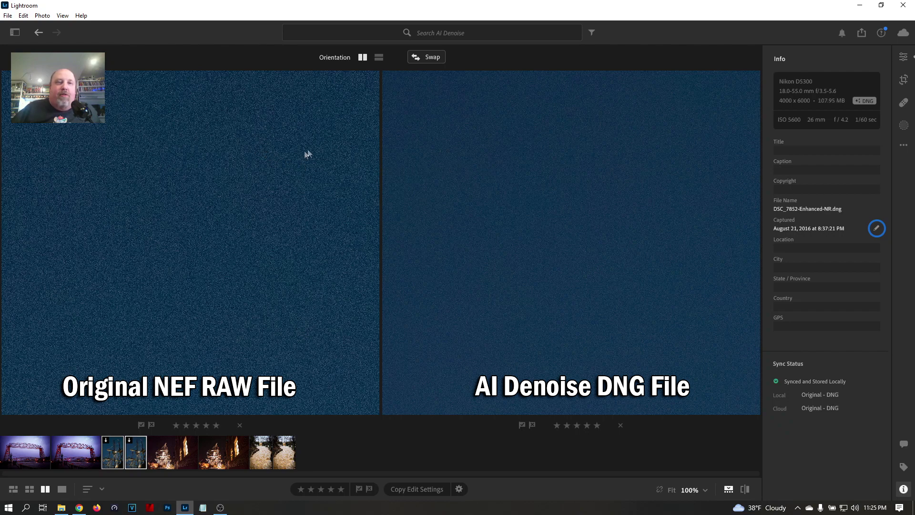
{"action": "left_click", "coordinate": [471, 149]}
{"action": "left_click", "coordinate": [288, 152]}
{"action": "left_click", "coordinate": [323, 231]}
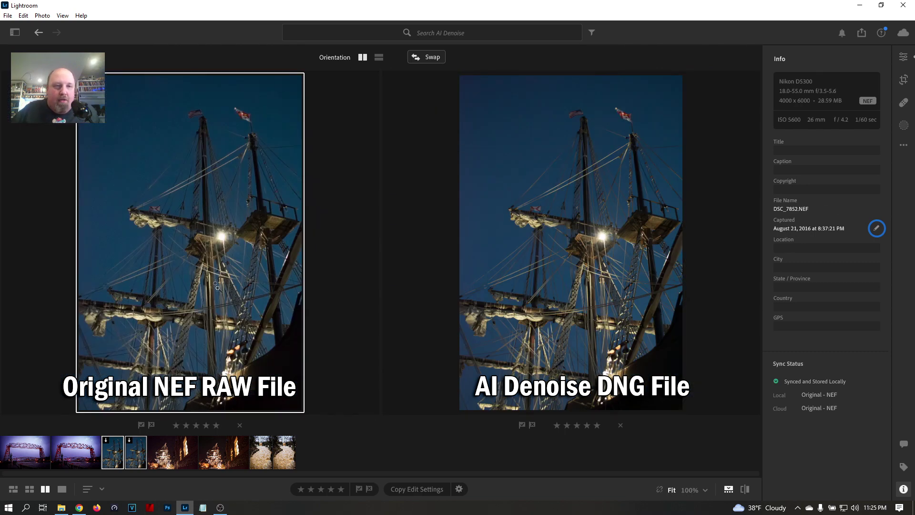
- Compare the rigging beside the upper mast platform at 100% in both versions with matching framing, and return the DNG to fit view
{"action": "left_click", "coordinate": [178, 255]}
{"action": "left_click_drag", "start_coordinate": [202, 253], "coordinate": [317, 235]}
{"action": "left_click", "coordinate": [565, 251]}
{"action": "left_click", "coordinate": [555, 247]}
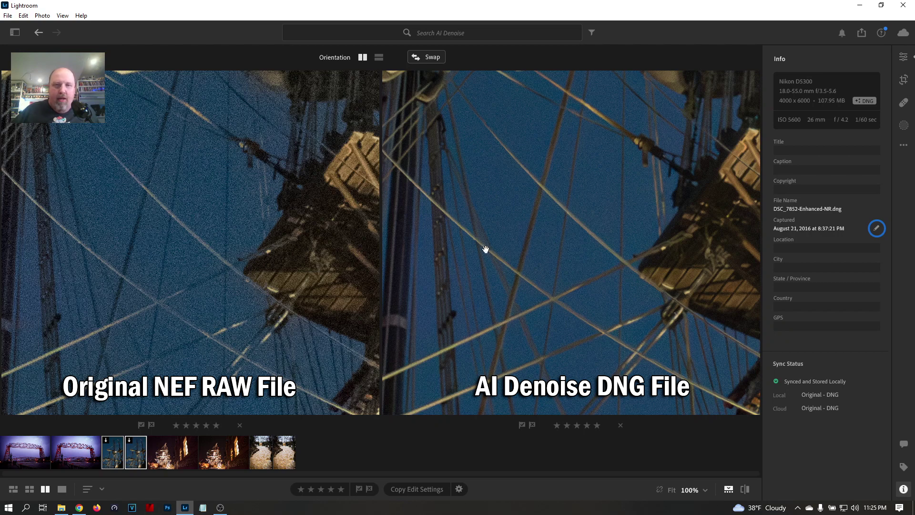
{"action": "left_click", "coordinate": [278, 211]}
{"action": "mouse_move", "coordinate": [235, 221]}
{"action": "left_mouse_down"}
{"action": "mouse_move", "coordinate": [222, 204]}
{"action": "mouse_move", "coordinate": [220, 216]}
{"action": "left_mouse_up"}
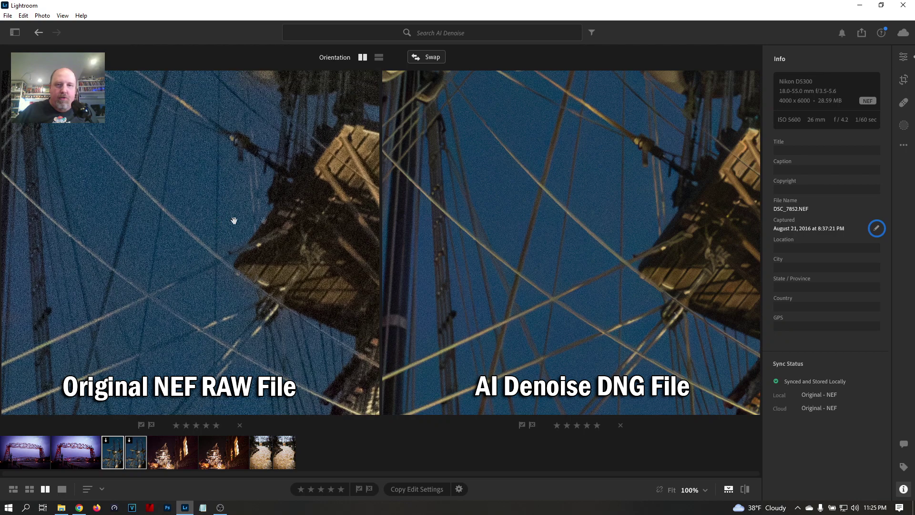
{"action": "left_click", "coordinate": [645, 221]}
{"action": "left_click_drag", "start_coordinate": [629, 215], "coordinate": [604, 218]}
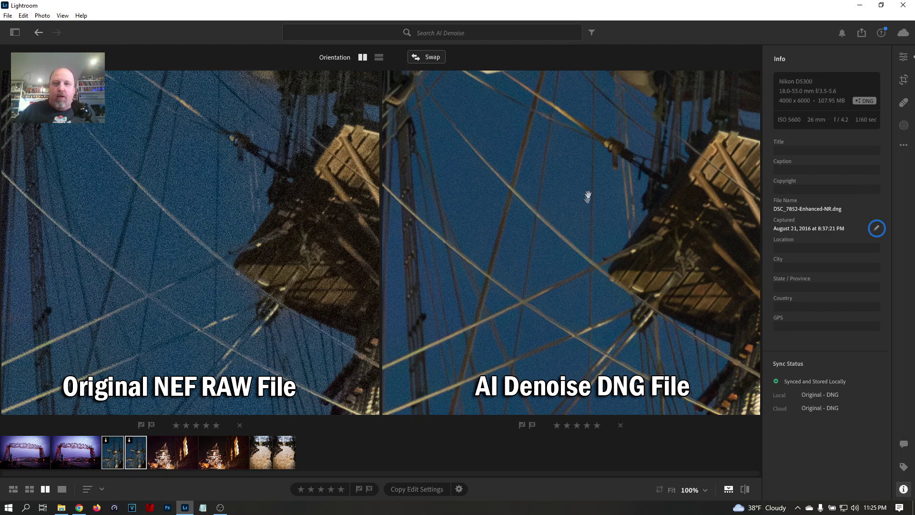
{"action": "left_click", "coordinate": [610, 148]}
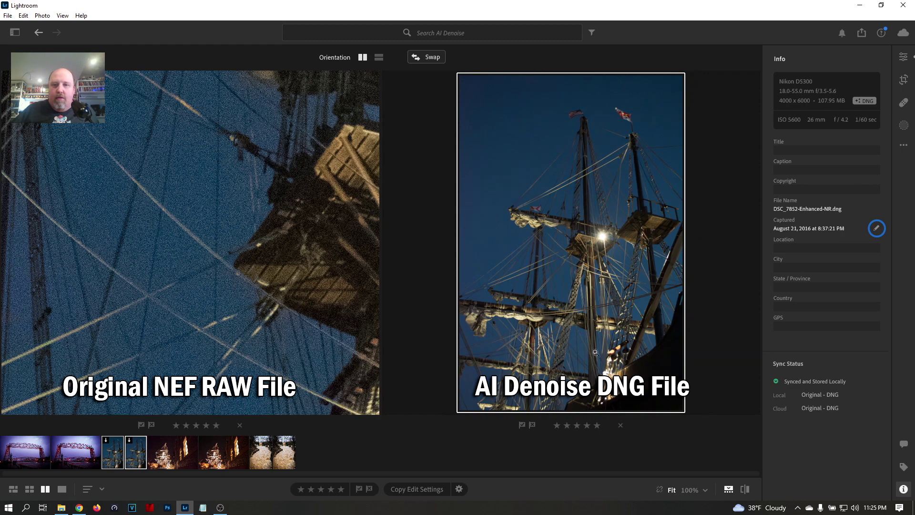
- Zoom both mast photos to 100% on the reddish mast and ropes below the furled sail, and match their framing
{"action": "left_click", "coordinate": [525, 352]}
{"action": "left_click", "coordinate": [184, 255]}
{"action": "left_click", "coordinate": [163, 256]}
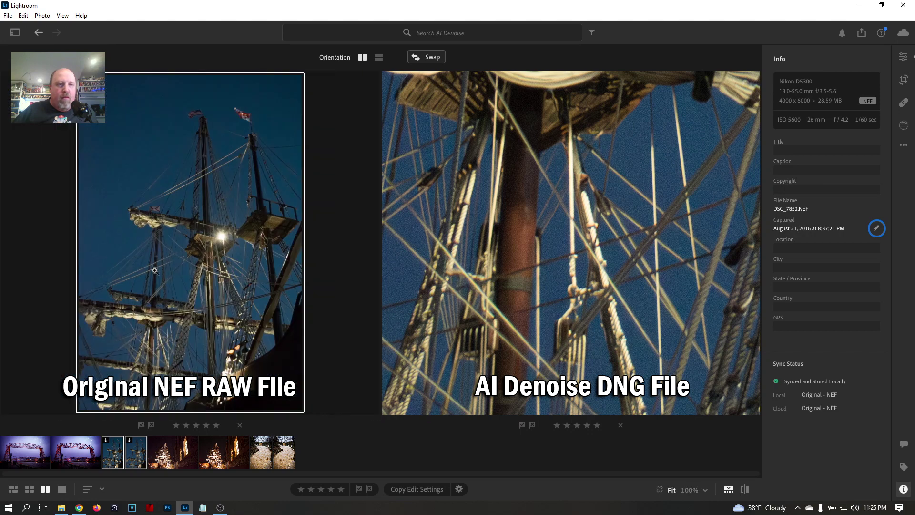
{"action": "left_click", "coordinate": [151, 364]}
{"action": "left_click_drag", "start_coordinate": [143, 316], "coordinate": [214, 333]}
{"action": "left_click_drag", "start_coordinate": [196, 262], "coordinate": [193, 333]}
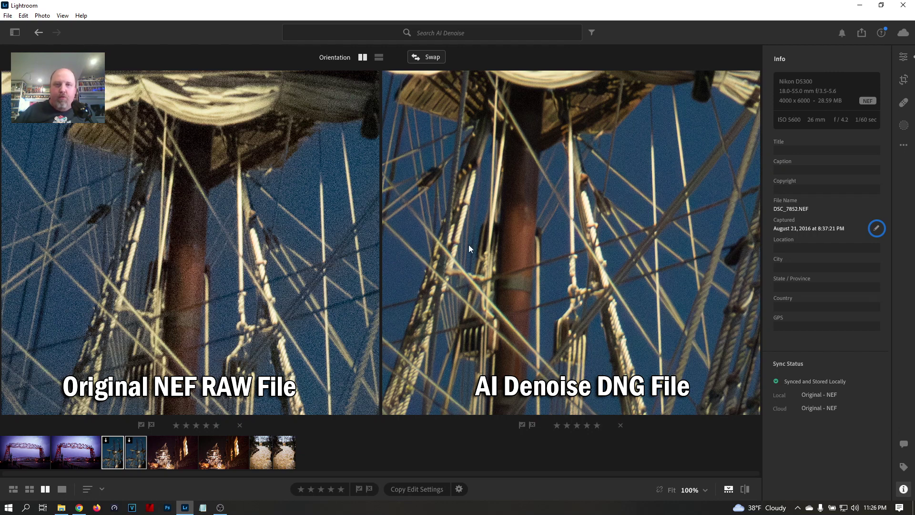
- Compare the ropes and pulley blocks further down the reddish mast in both versions at 100%
{"action": "left_click_drag", "start_coordinate": [76, 213], "coordinate": [169, 219]}
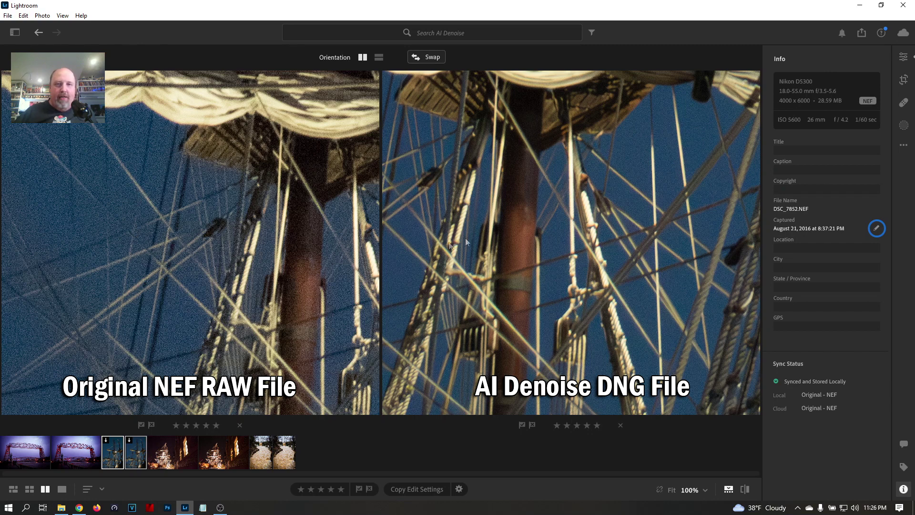
{"action": "left_click", "coordinate": [605, 244]}
{"action": "left_click_drag", "start_coordinate": [530, 230], "coordinate": [596, 221]}
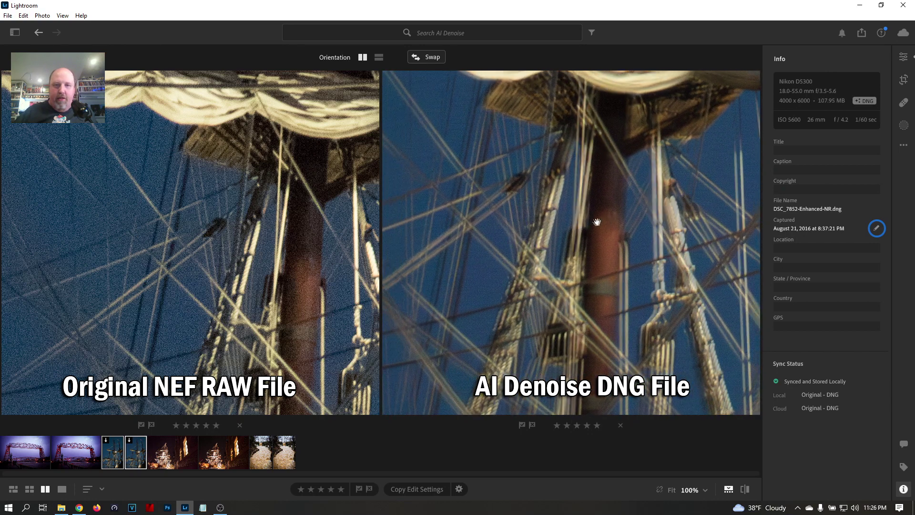
{"action": "left_click_drag", "start_coordinate": [643, 195], "coordinate": [490, 210]}
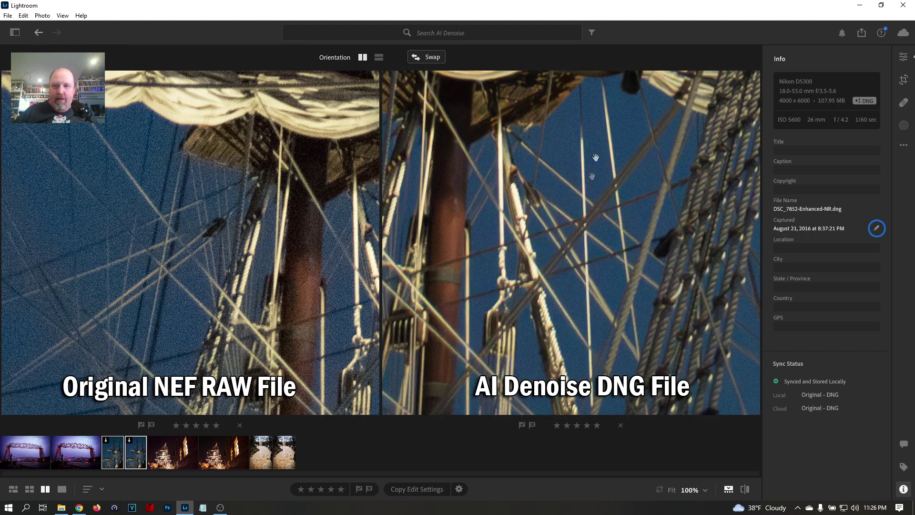
{"action": "left_click_drag", "start_coordinate": [536, 326], "coordinate": [579, 248]}
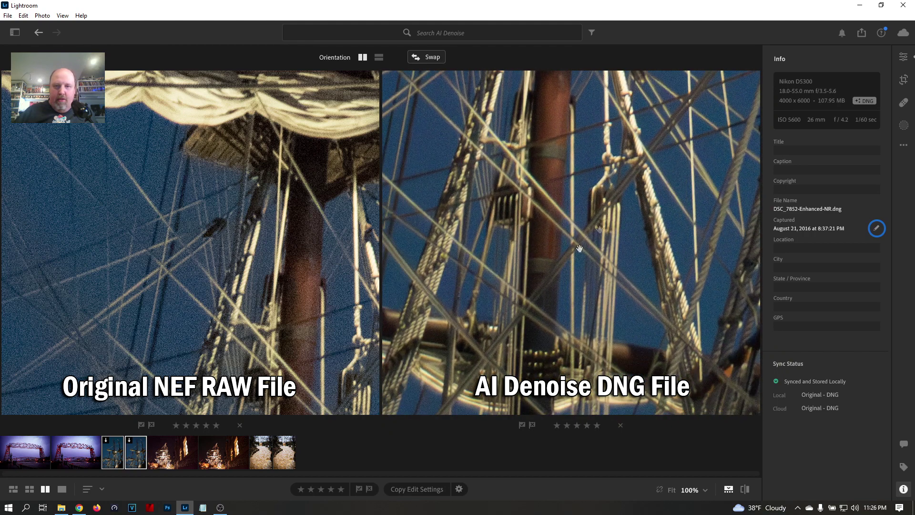
{"action": "left_click", "coordinate": [238, 296]}
{"action": "left_click_drag", "start_coordinate": [216, 324], "coordinate": [249, 268]}
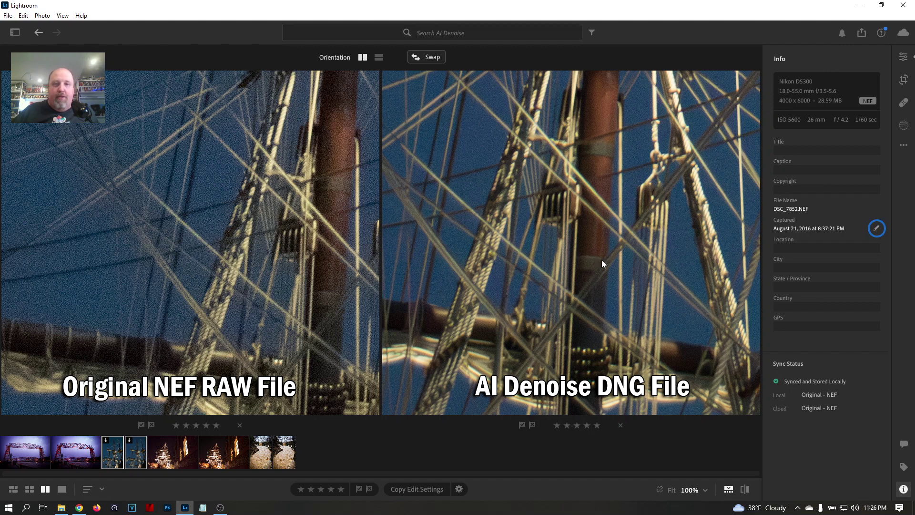
- Return both mast photos to fit view, and briefly inspect the rope ladder near the hull at 100% in the original
{"action": "left_click", "coordinate": [432, 285]}
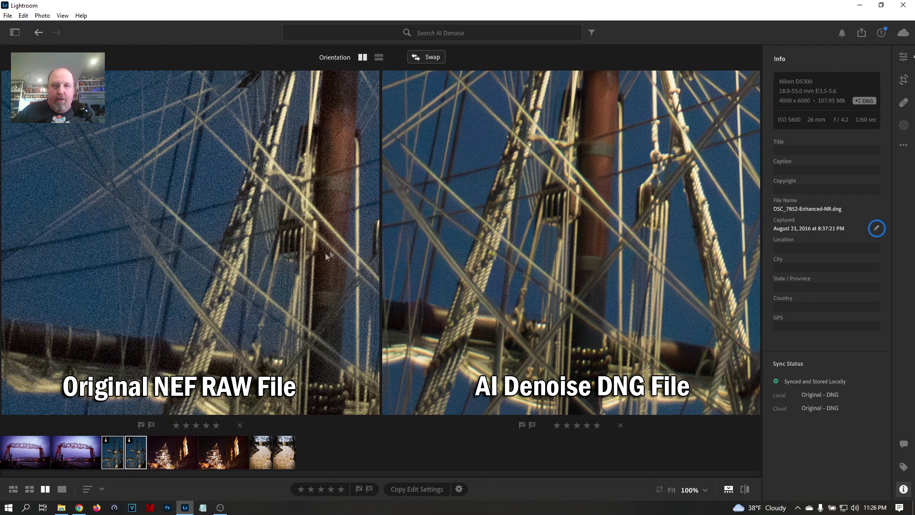
{"action": "left_click", "coordinate": [467, 220]}
{"action": "left_click", "coordinate": [274, 236]}
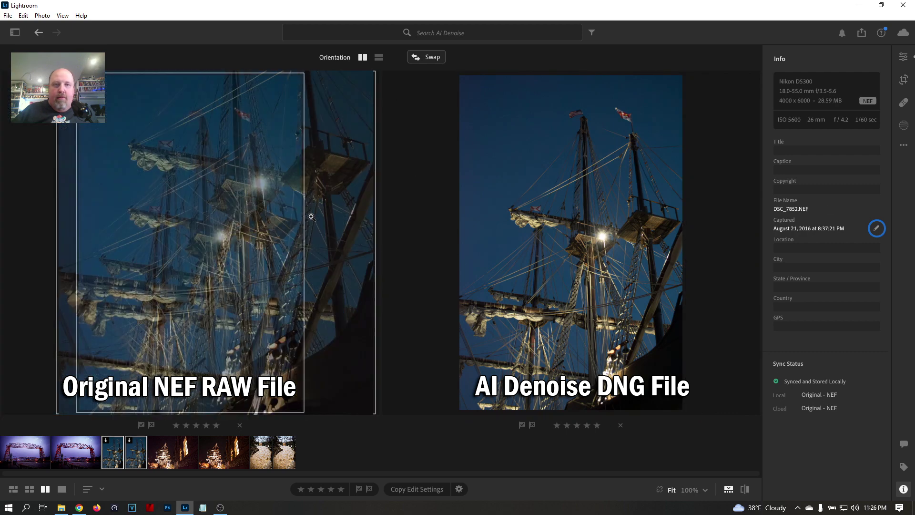
{"action": "left_click", "coordinate": [311, 218]}
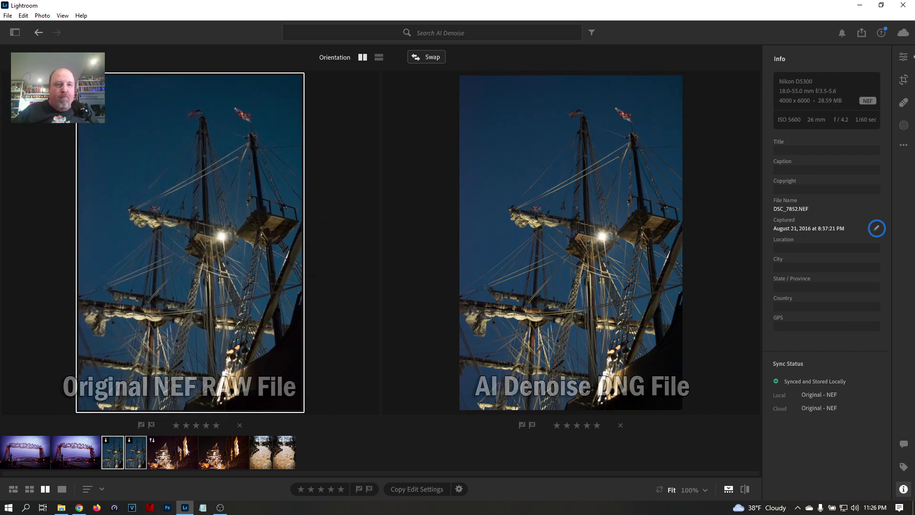
{"action": "left_click", "coordinate": [256, 315]}
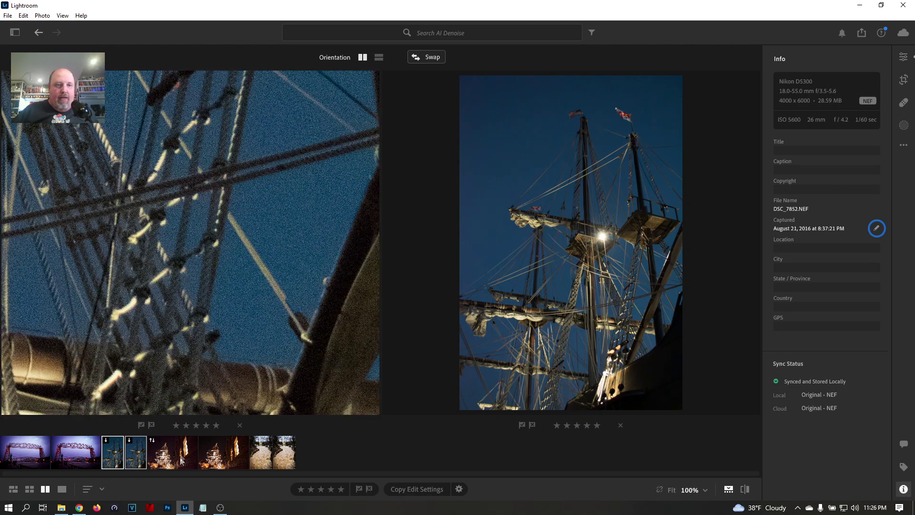
{"action": "left_click", "coordinate": [239, 275]}
- Load the lit night ship pair for comparison, with DSC_8142.NEF as the original and DSC_8142-Enhanced-NR.dng as the denoised version
{"action": "left_click", "coordinate": [172, 458]}
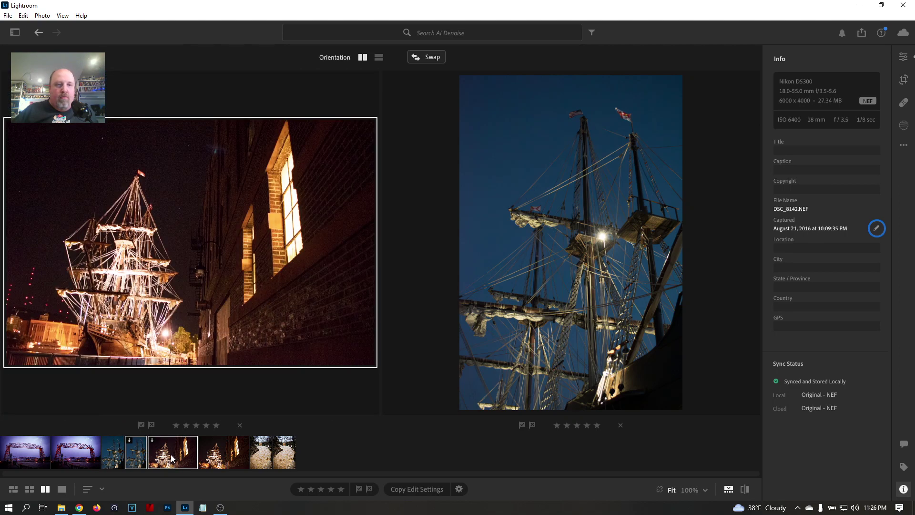
{"action": "left_click", "coordinate": [577, 267]}
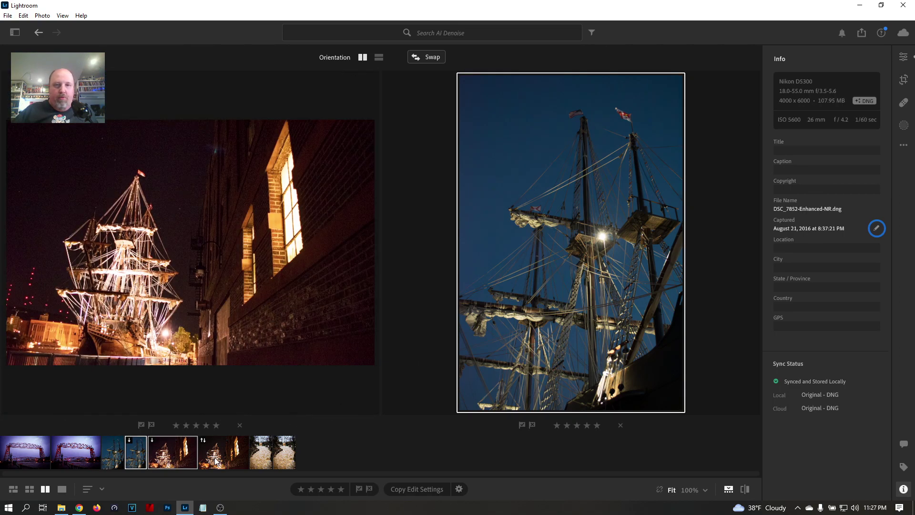
{"action": "key", "text": "Right"}
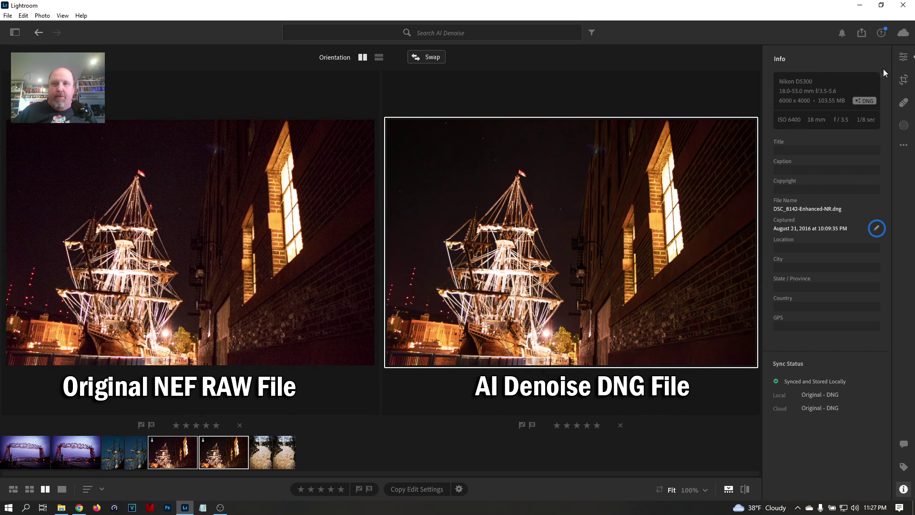
- Check the edit settings of the denoised night ship DNG, and return to the photo information
{"action": "left_click", "coordinate": [907, 59]}
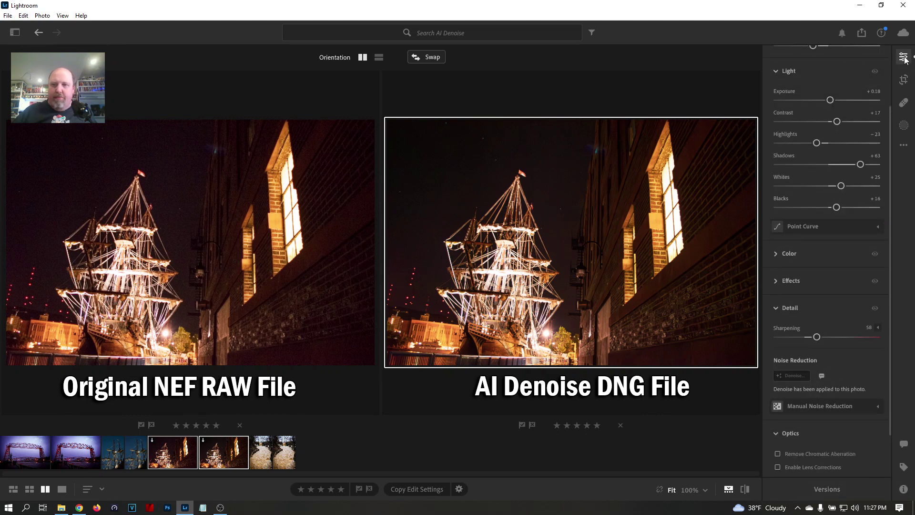
{"action": "left_click", "coordinate": [902, 60]}
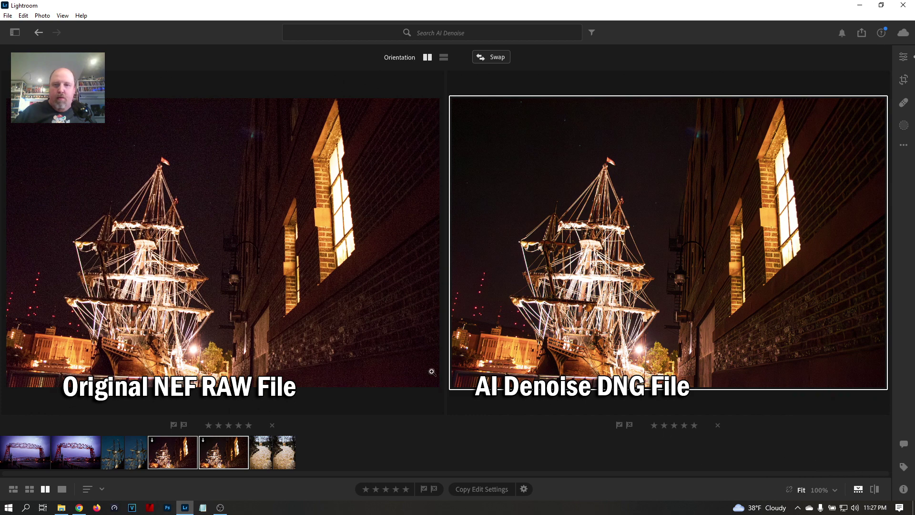
{"action": "left_click", "coordinate": [904, 489]}
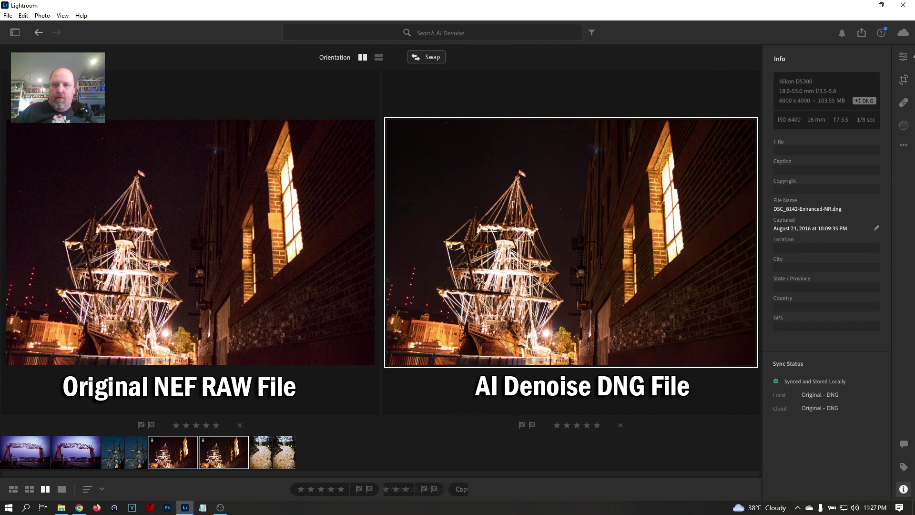
- Check the file information of both night ship versions, and view the dark sky beside the mast at 100% in each
{"action": "left_click", "coordinate": [240, 250]}
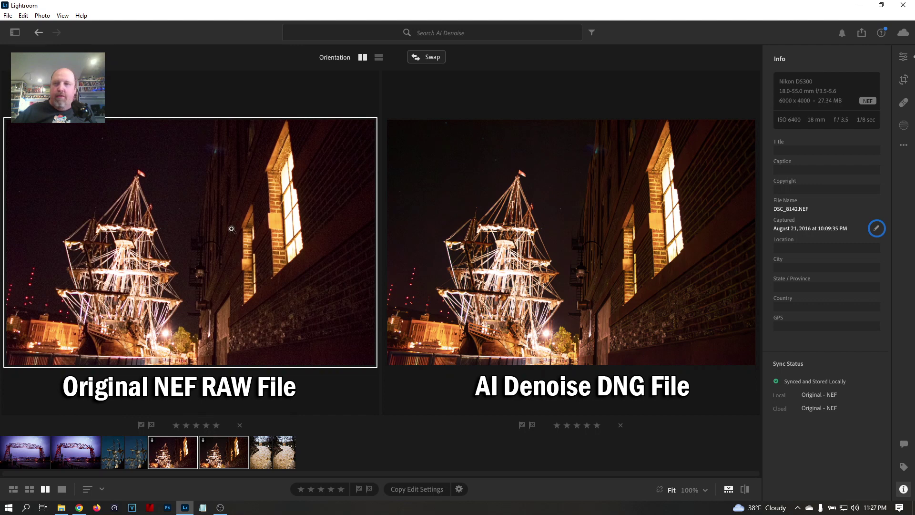
{"action": "left_click", "coordinate": [483, 262]}
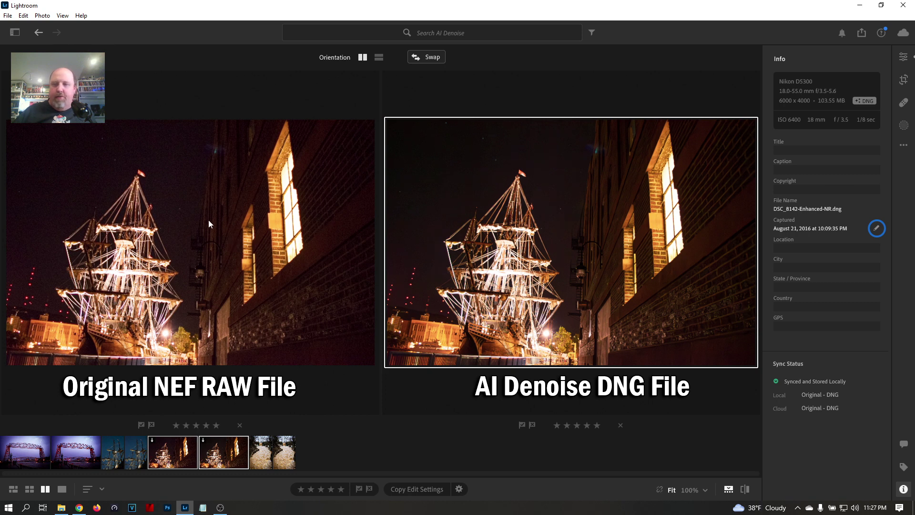
{"action": "left_click", "coordinate": [203, 205]}
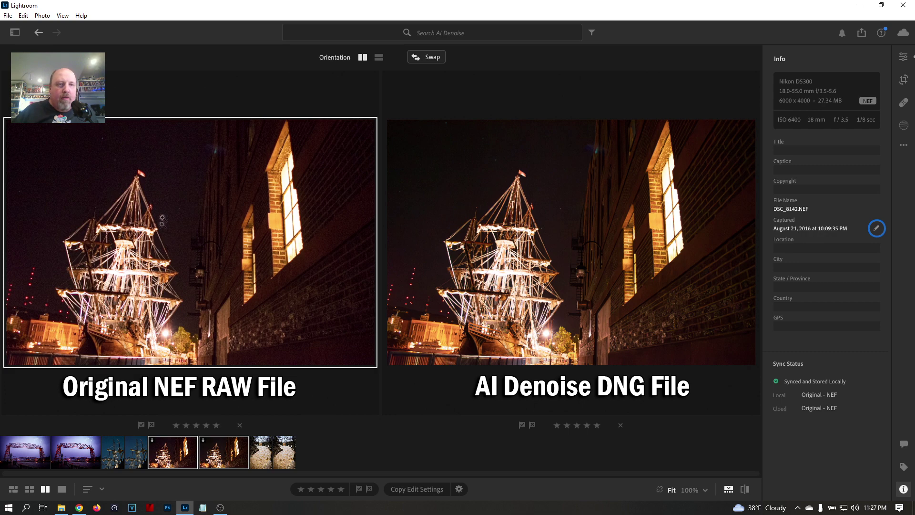
{"action": "left_click", "coordinate": [160, 201]}
{"action": "left_click", "coordinate": [558, 201]}
{"action": "left_click", "coordinate": [555, 184]}
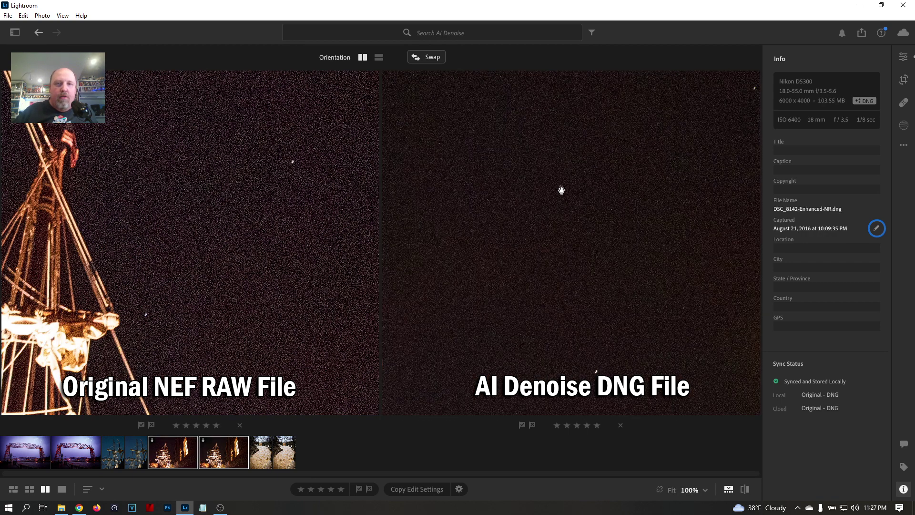
- Compare the flag, upper mast rigging and surrounding sky in the denoised and original versions at 100%
{"action": "left_click_drag", "start_coordinate": [525, 213], "coordinate": [580, 117]}
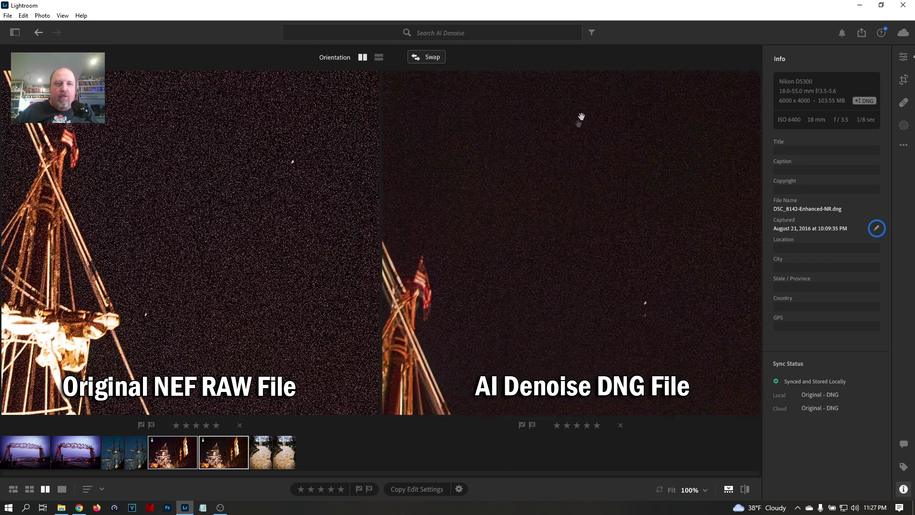
{"action": "left_click_drag", "start_coordinate": [524, 259], "coordinate": [519, 190]}
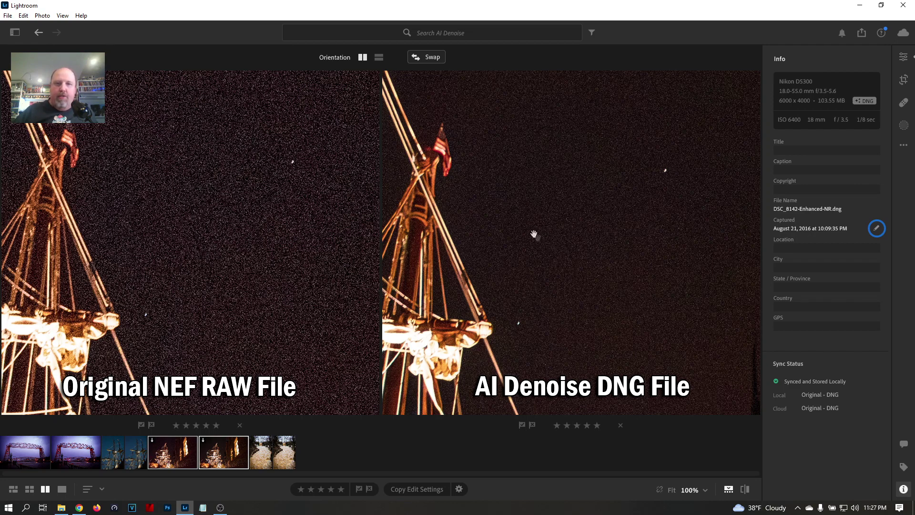
{"action": "left_click_drag", "start_coordinate": [435, 285], "coordinate": [564, 260]}
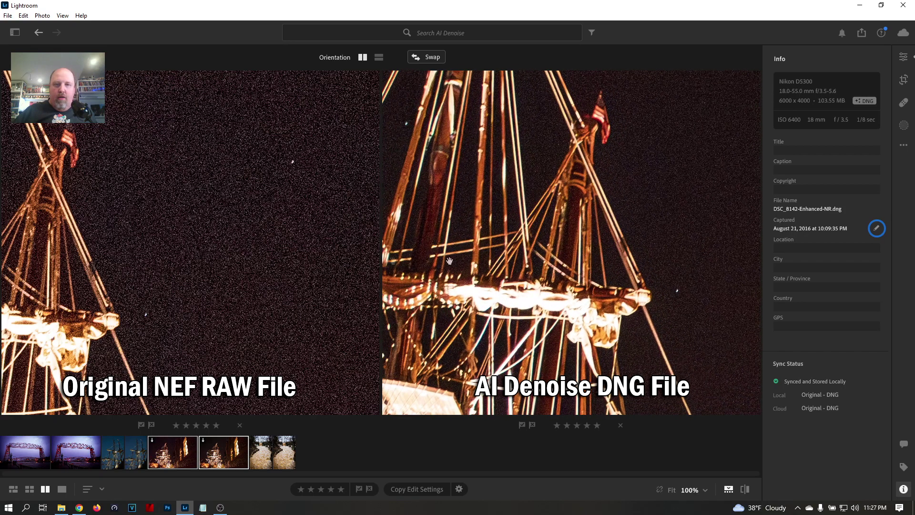
{"action": "left_click", "coordinate": [92, 272]}
{"action": "left_click_drag", "start_coordinate": [67, 278], "coordinate": [145, 252]}
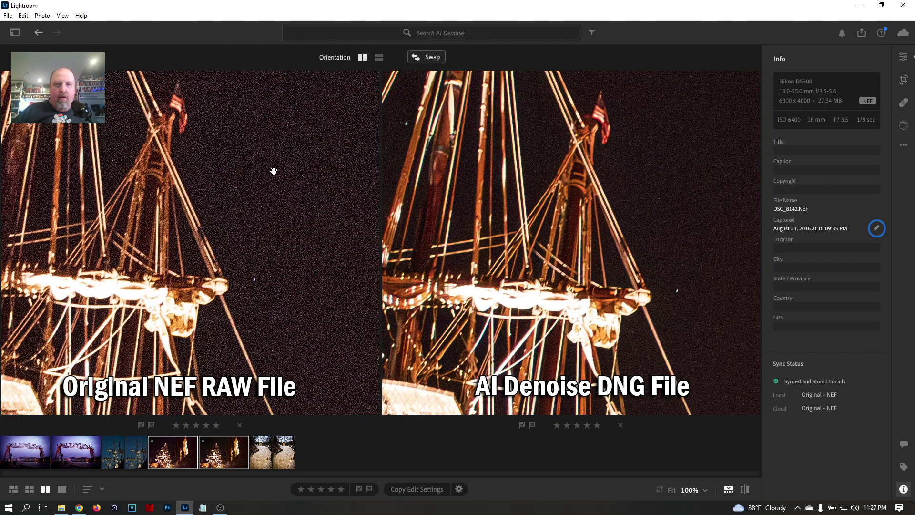
{"action": "scroll", "coordinate": [199, 167], "scroll_direction": "up", "scroll_amount": 1}
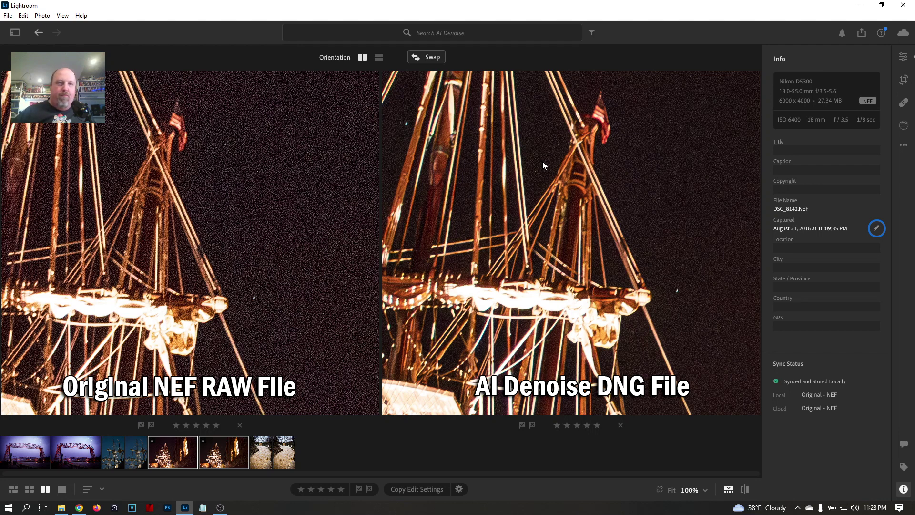
- Re-examine the denoised sky above the mast flag at 100% against the original, and return both photos to fit view
{"action": "left_click", "coordinate": [528, 188]}
{"action": "left_click", "coordinate": [487, 204]}
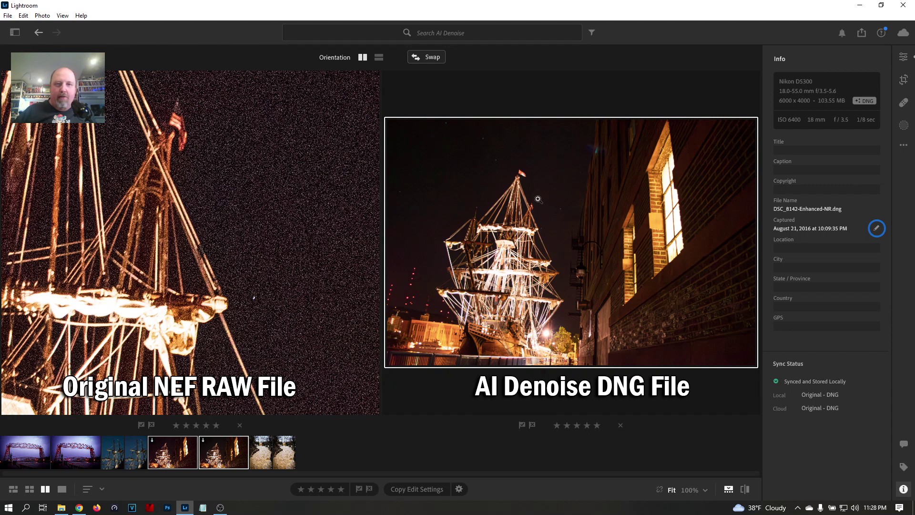
{"action": "left_click", "coordinate": [545, 178]}
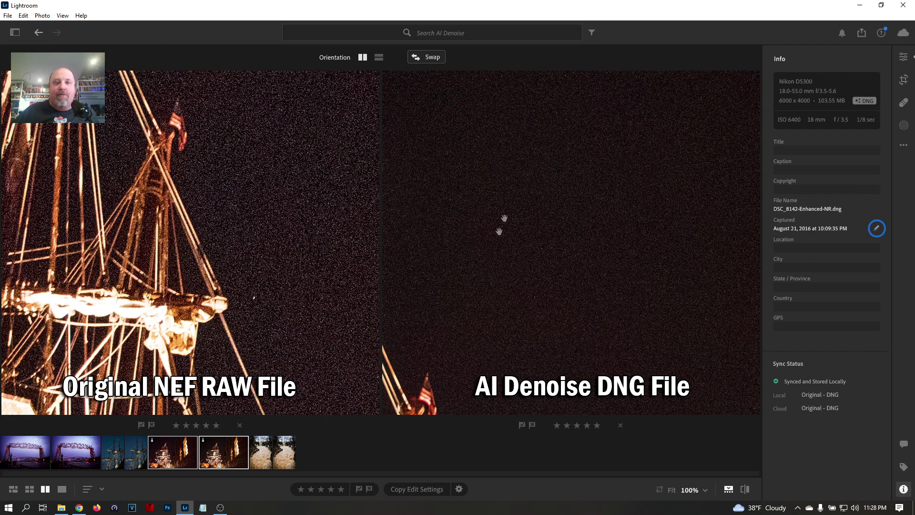
{"action": "left_click", "coordinate": [251, 174]}
{"action": "left_click", "coordinate": [541, 187]}
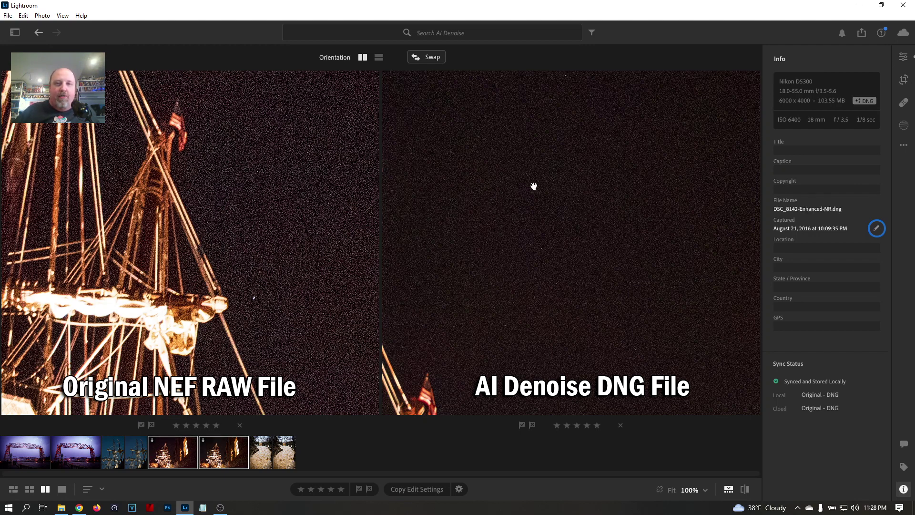
{"action": "left_click", "coordinate": [511, 186]}
{"action": "left_click", "coordinate": [303, 186]}
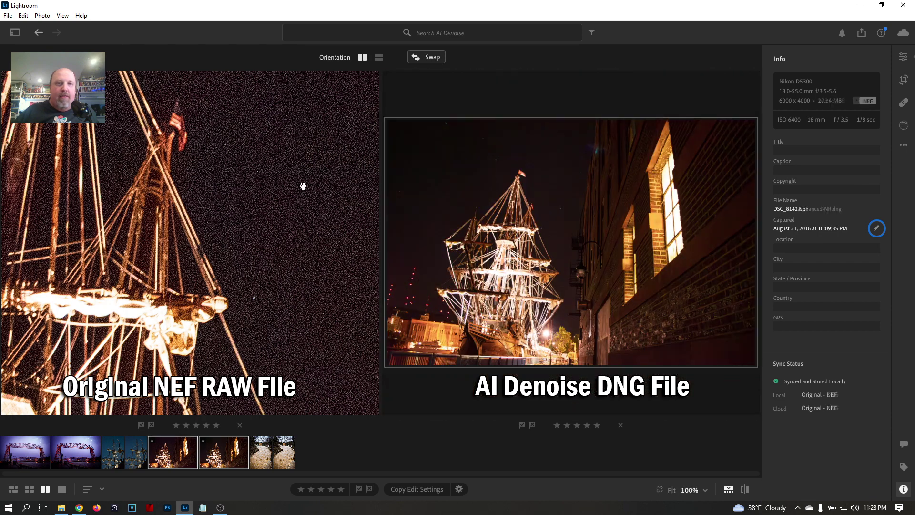
{"action": "left_click", "coordinate": [296, 186]}
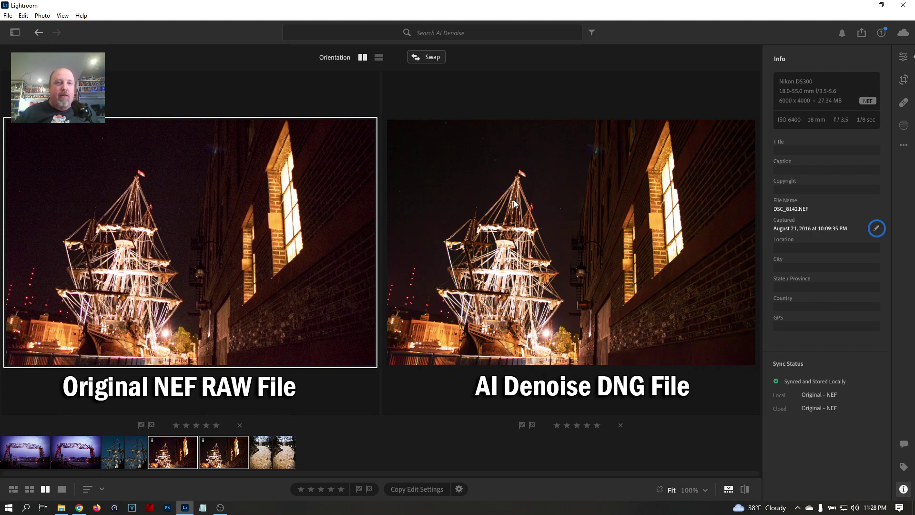
- Inspect the denoised sky at 100%, and compare the lit brickwork around the building's windows in both versions
{"action": "left_click", "coordinate": [556, 194]}
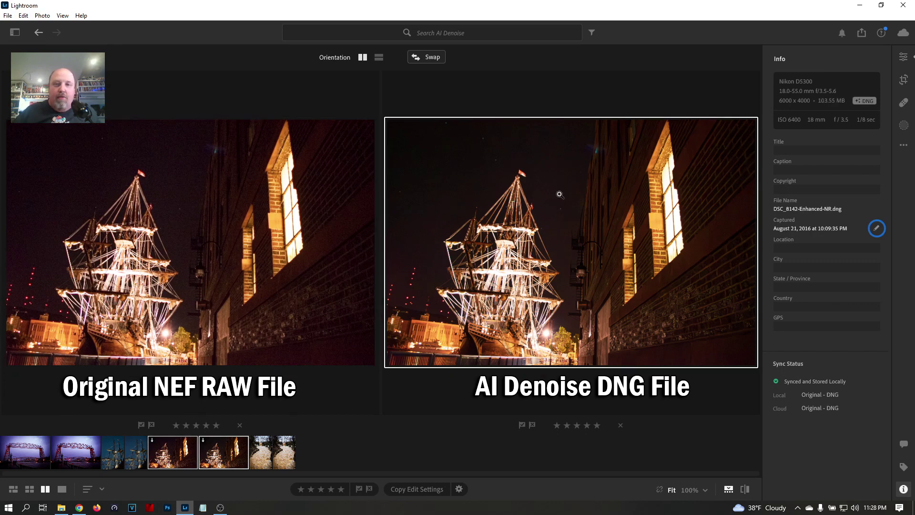
{"action": "left_click", "coordinate": [560, 195]}
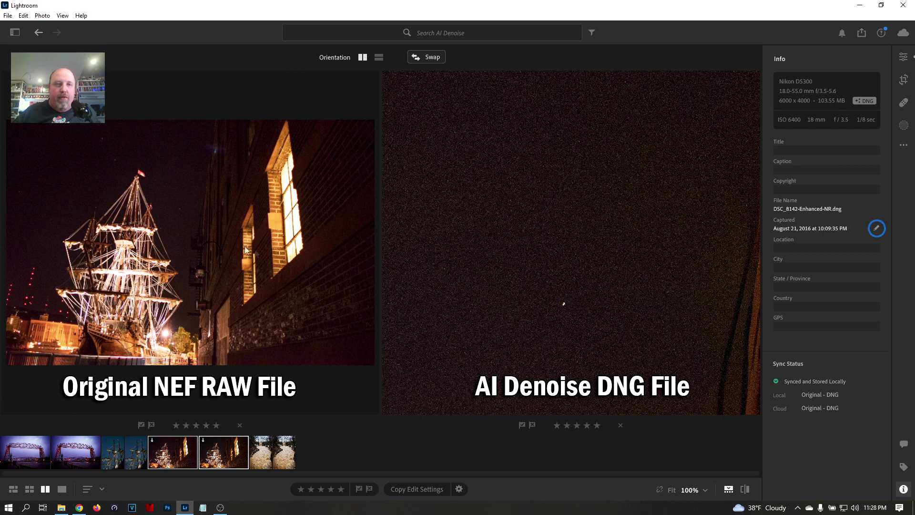
{"action": "left_click", "coordinate": [283, 315]}
{"action": "left_click", "coordinate": [266, 290]}
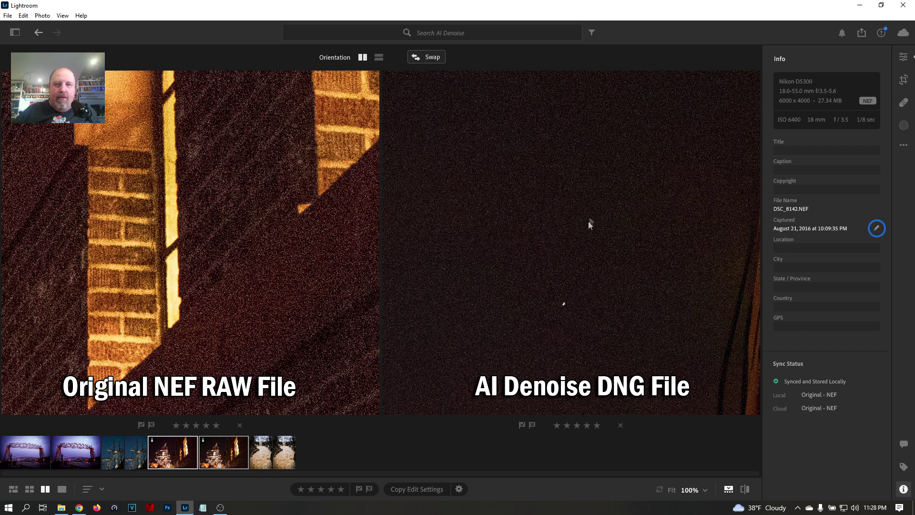
{"action": "left_click", "coordinate": [592, 249]}
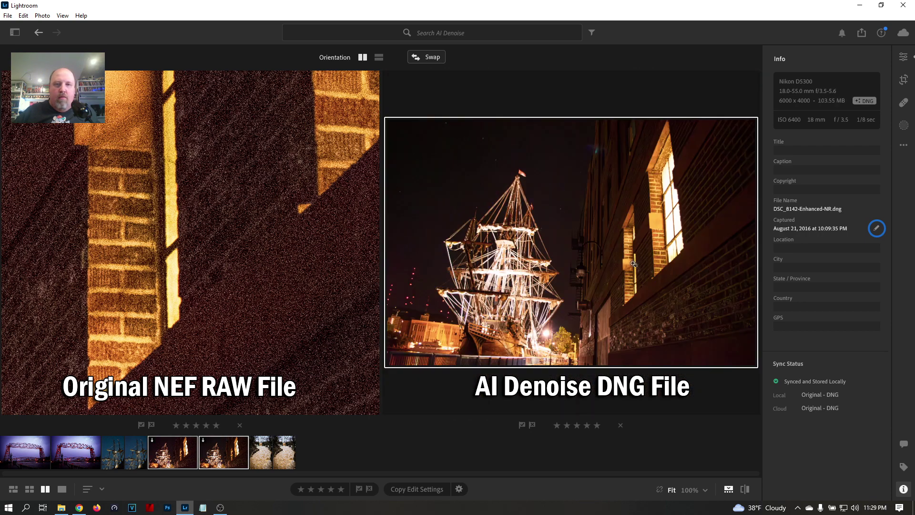
{"action": "left_click", "coordinate": [672, 246]}
{"action": "left_click_drag", "start_coordinate": [586, 276], "coordinate": [491, 304]}
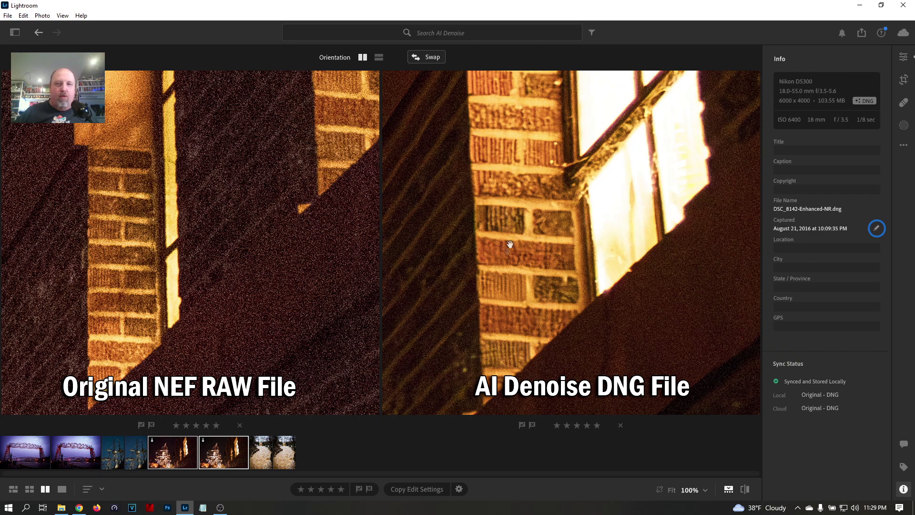
- Compare the dark brick wall below the windows in both versions at 100%, and return both photos to fit view
{"action": "scroll", "coordinate": [496, 247], "scroll_direction": "down", "scroll_amount": 5}
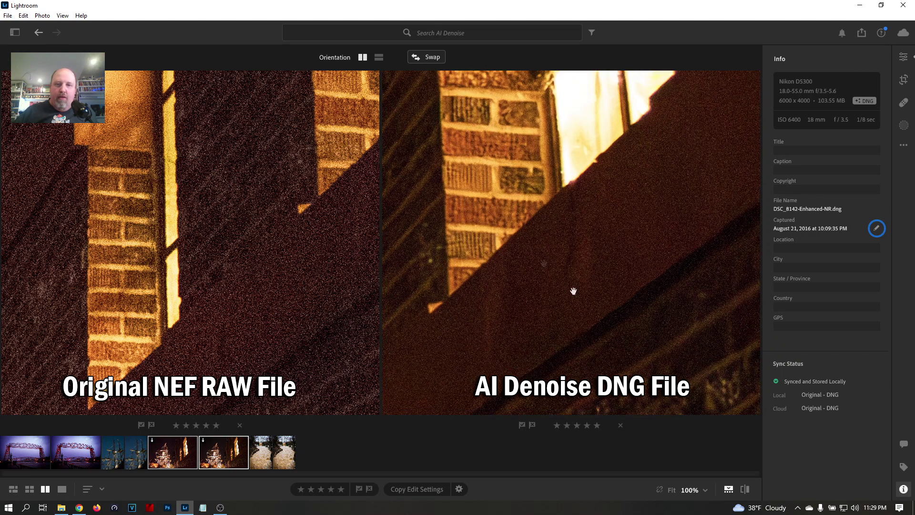
{"action": "left_click_drag", "start_coordinate": [543, 274], "coordinate": [529, 261]}
{"action": "left_click", "coordinate": [247, 316]}
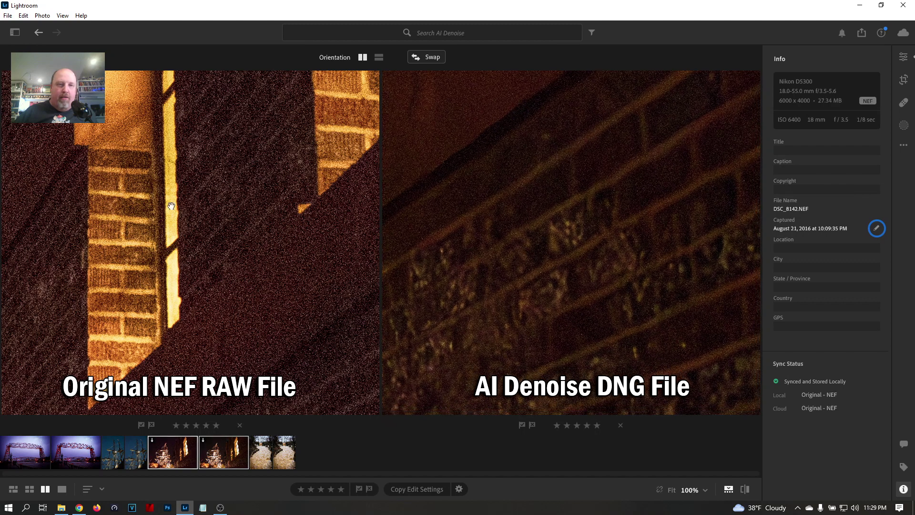
{"action": "left_click_drag", "start_coordinate": [282, 316], "coordinate": [180, 224]}
{"action": "left_click_drag", "start_coordinate": [227, 268], "coordinate": [196, 301]}
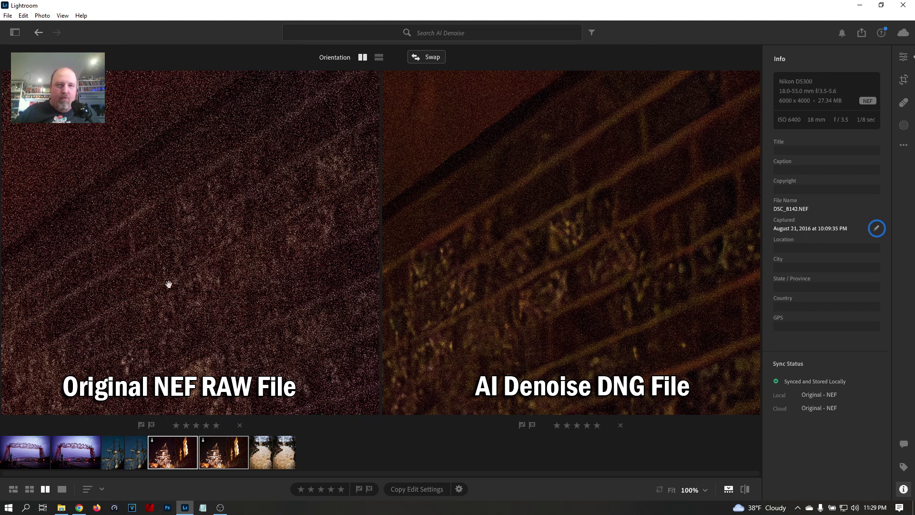
{"action": "left_click", "coordinate": [597, 272]}
{"action": "left_click_drag", "start_coordinate": [551, 237], "coordinate": [514, 221]}
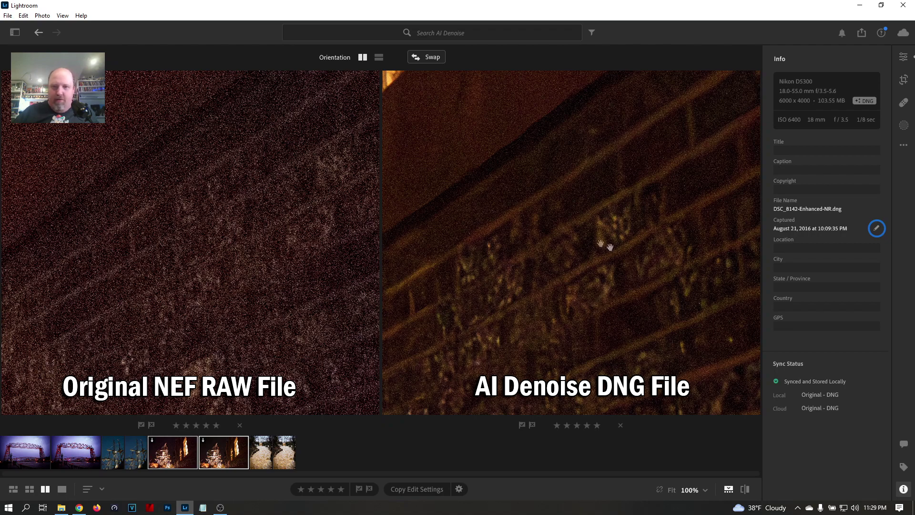
{"action": "left_click_drag", "start_coordinate": [540, 299], "coordinate": [487, 277]}
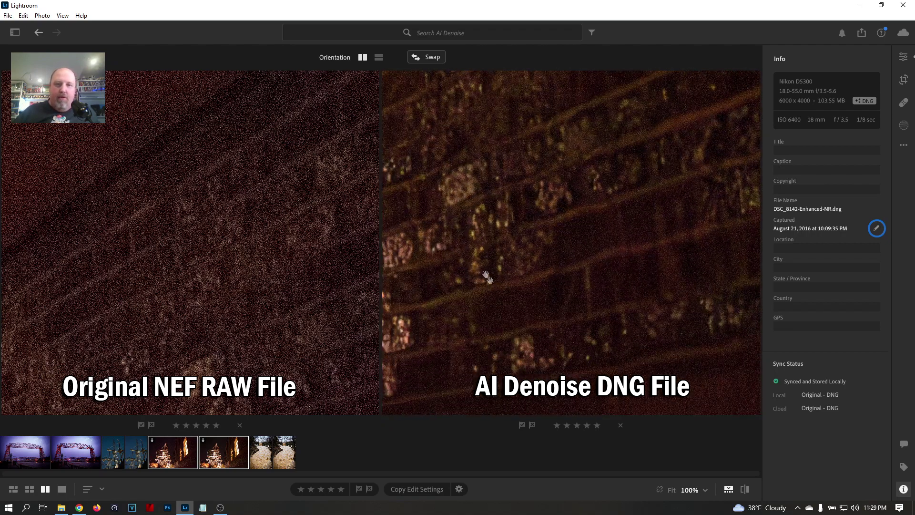
{"action": "left_click", "coordinate": [487, 276]}
{"action": "left_click", "coordinate": [257, 330]}
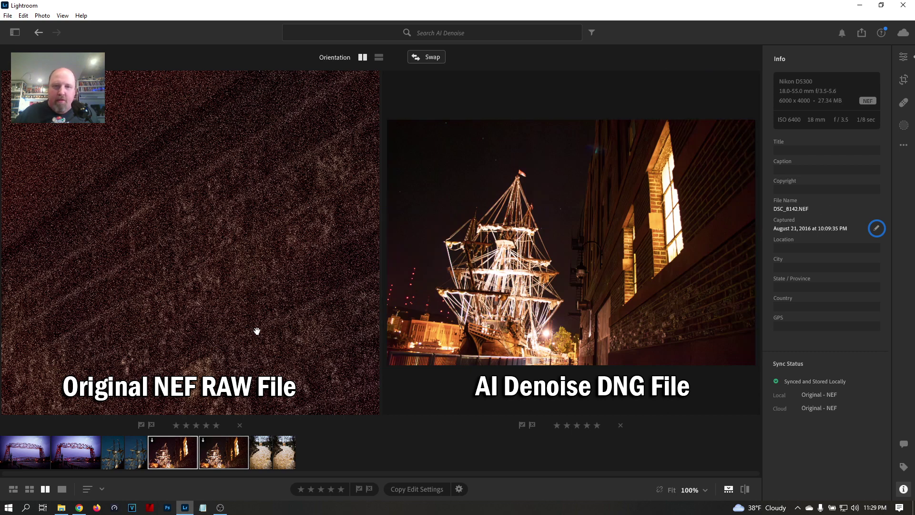
{"action": "left_click", "coordinate": [265, 319]}
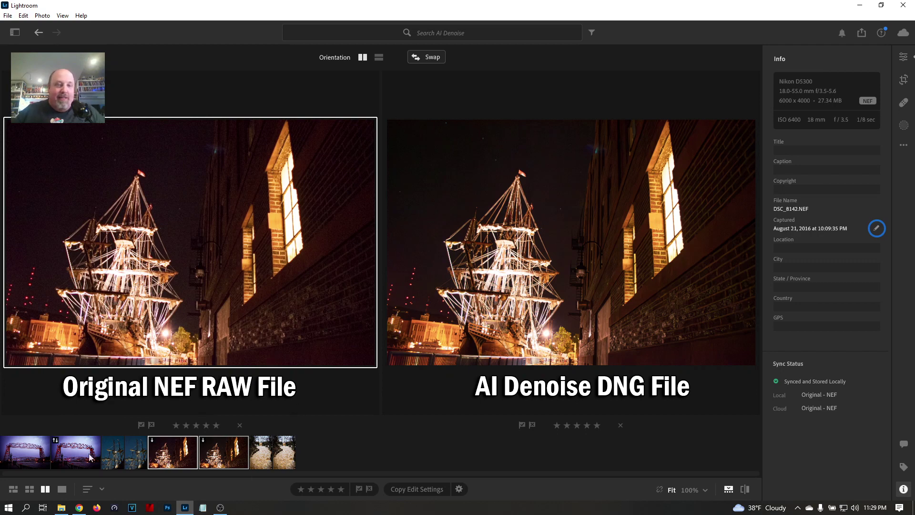
- Load the lightning bridge pair for comparison, with DSC_1912-2-Enhanced-NR.dng as the first photo and DSC_1912-2.NEF as the second
{"action": "left_click", "coordinate": [36, 458]}
{"action": "left_click", "coordinate": [80, 456]}
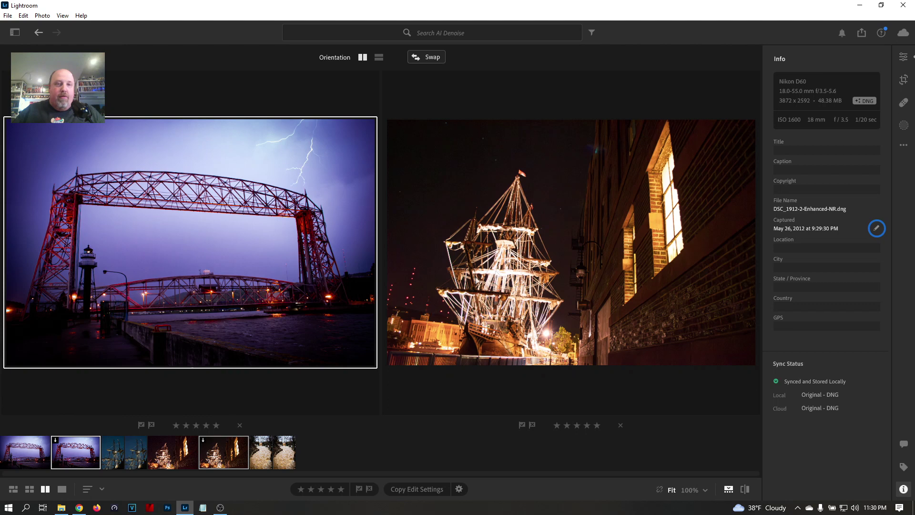
{"action": "left_click", "coordinate": [19, 460]}
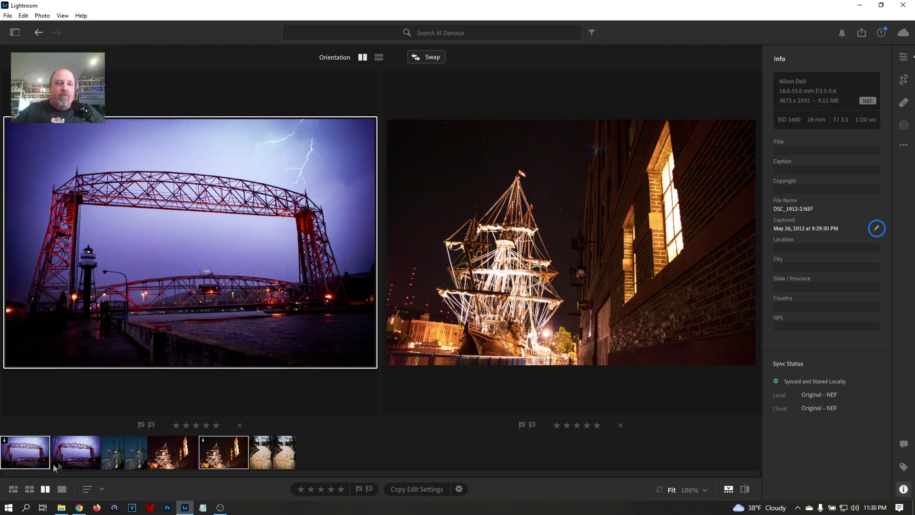
{"action": "left_click", "coordinate": [76, 453]}
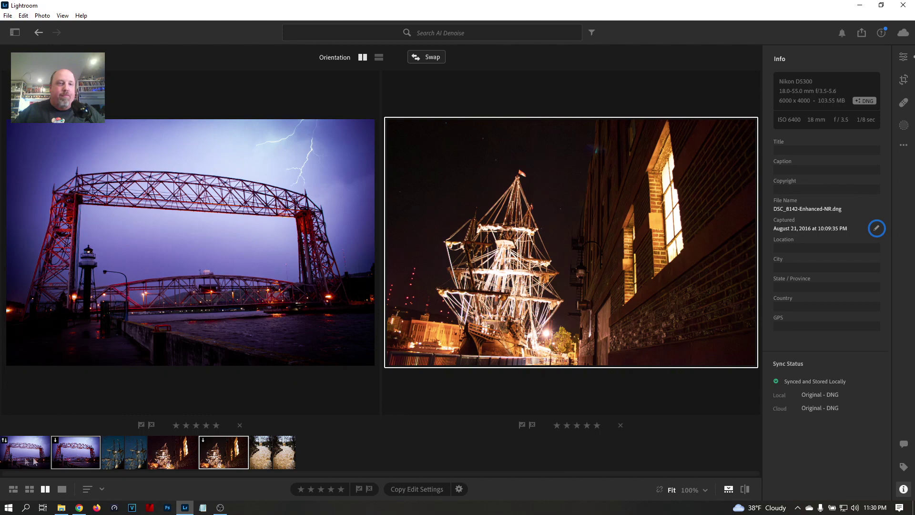
{"action": "left_click", "coordinate": [15, 458]}
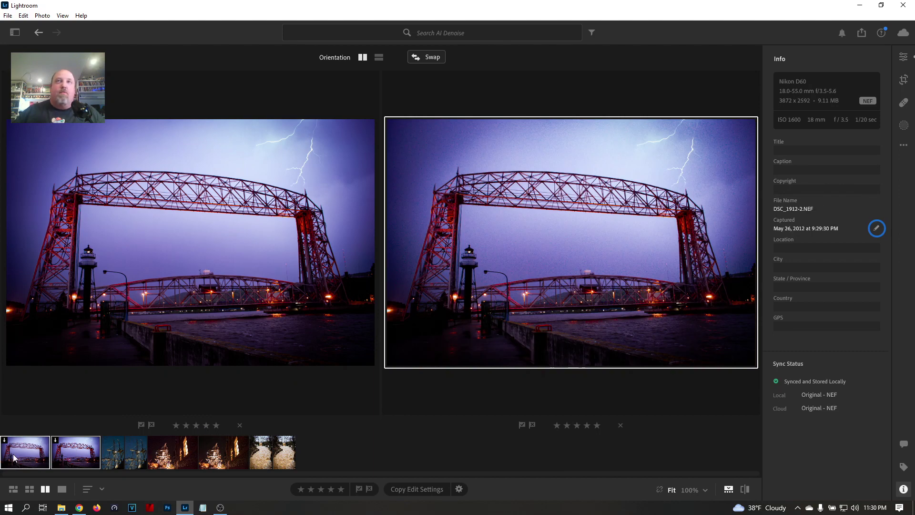